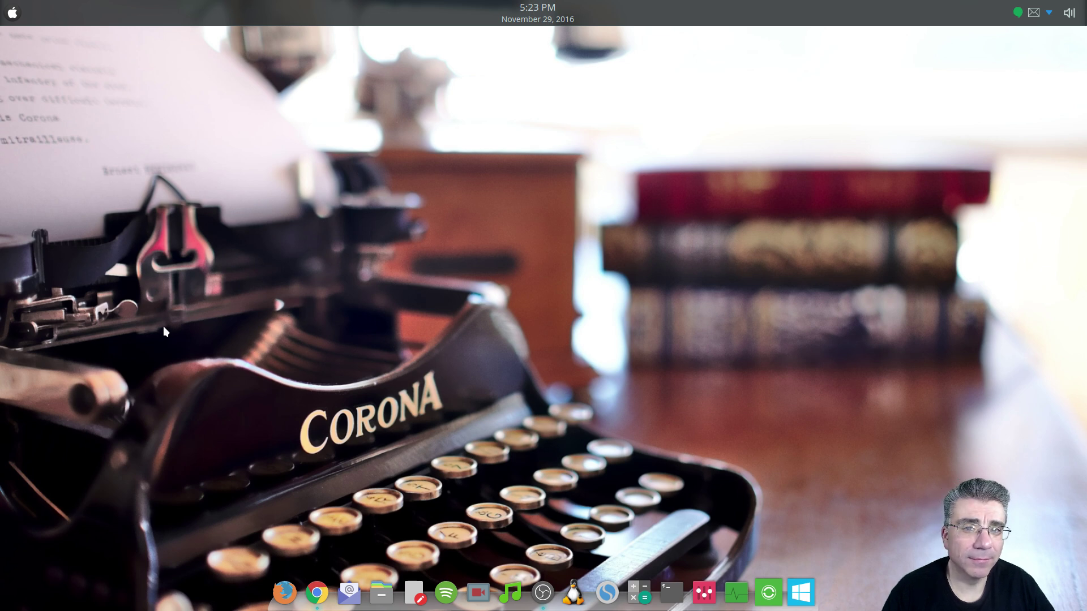
Launch System Settings and preview the Shortcuts and Startup and Shutdown categories' modules.
{"action": "left_click", "coordinate": [713, 586]}
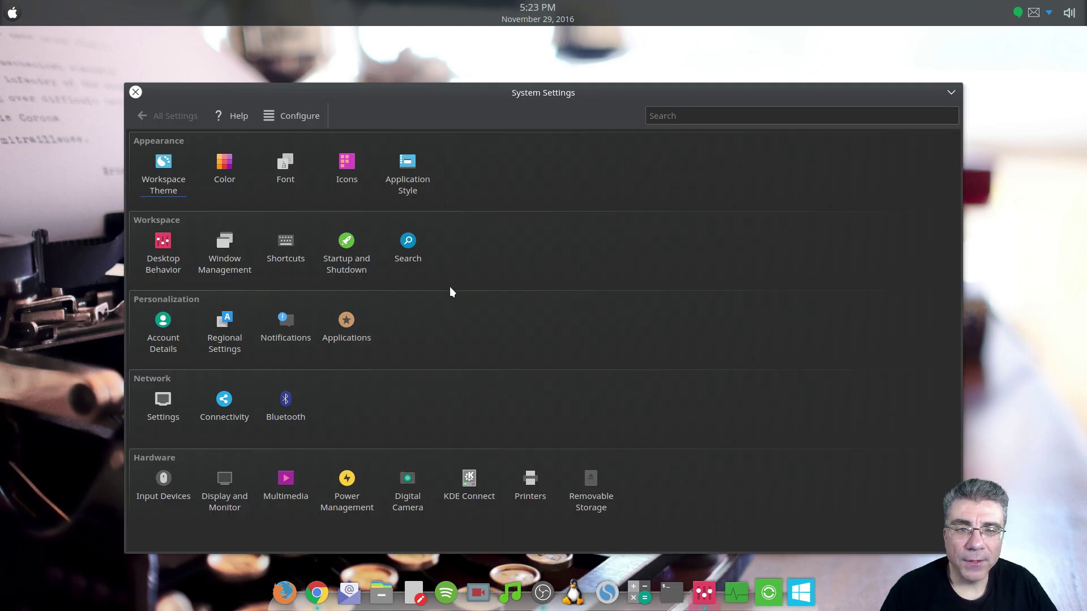
{"action": "mouse_move", "coordinate": [296, 253]}
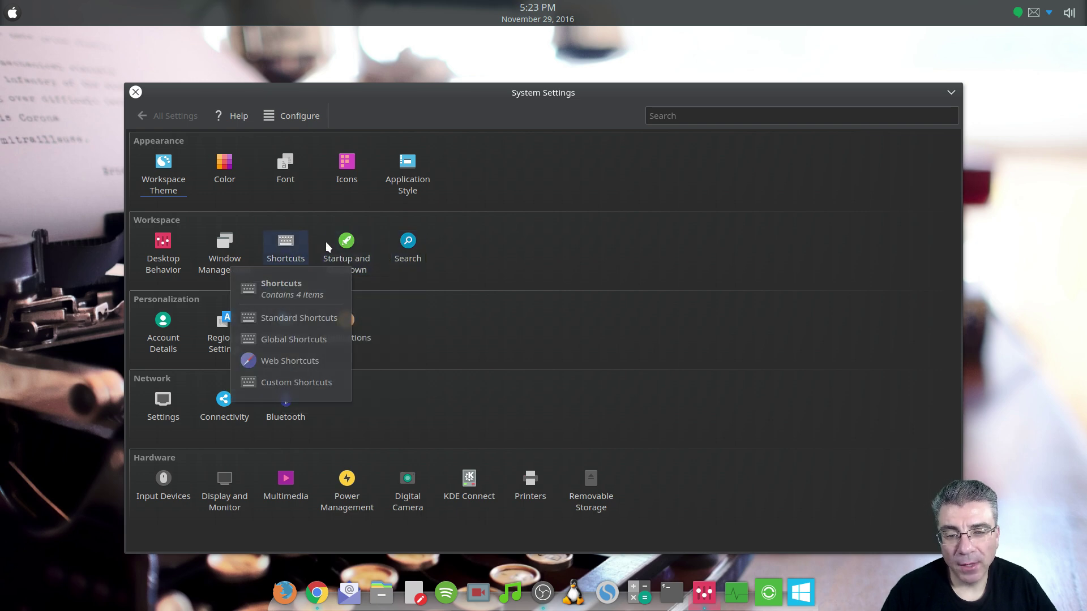
{"action": "mouse_move", "coordinate": [360, 243]}
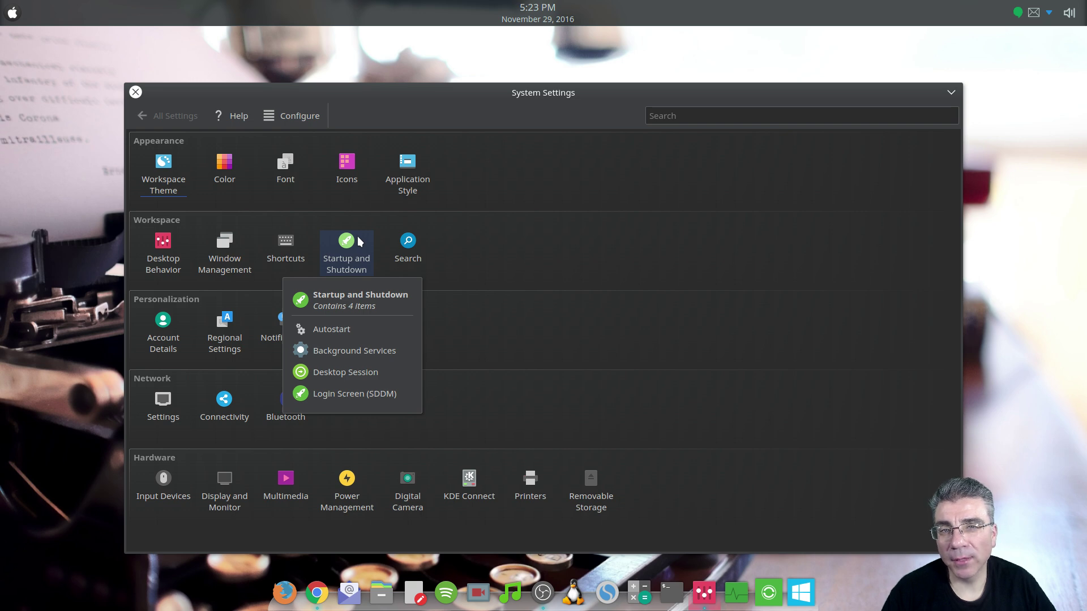
Open the Autostart module and widen its table columns so full commands show.
{"action": "left_click", "coordinate": [358, 242]}
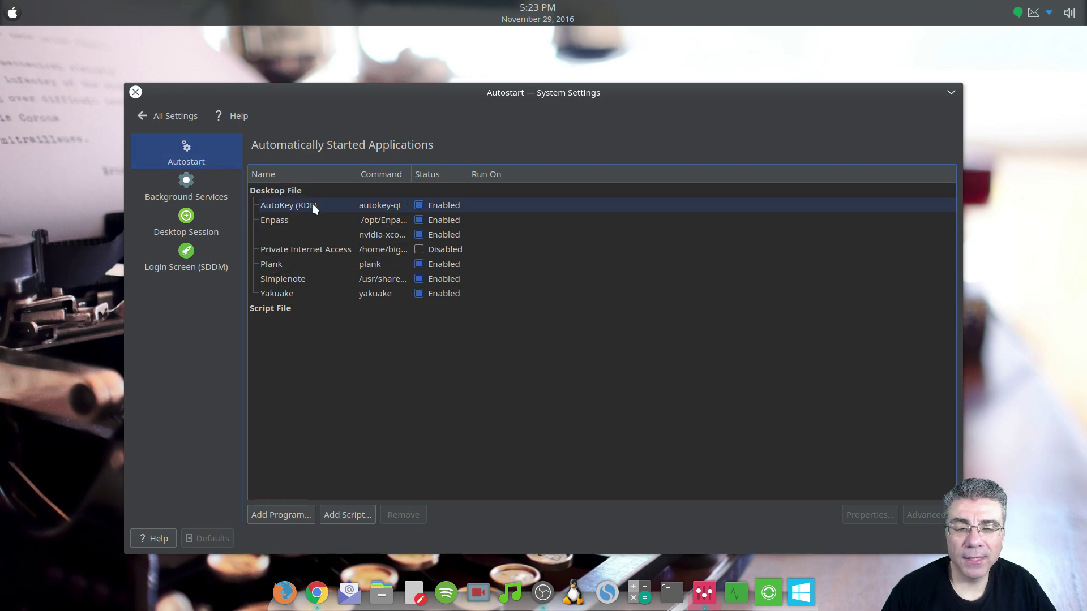
{"action": "left_click_drag", "start_coordinate": [357, 171], "coordinate": [712, 176]}
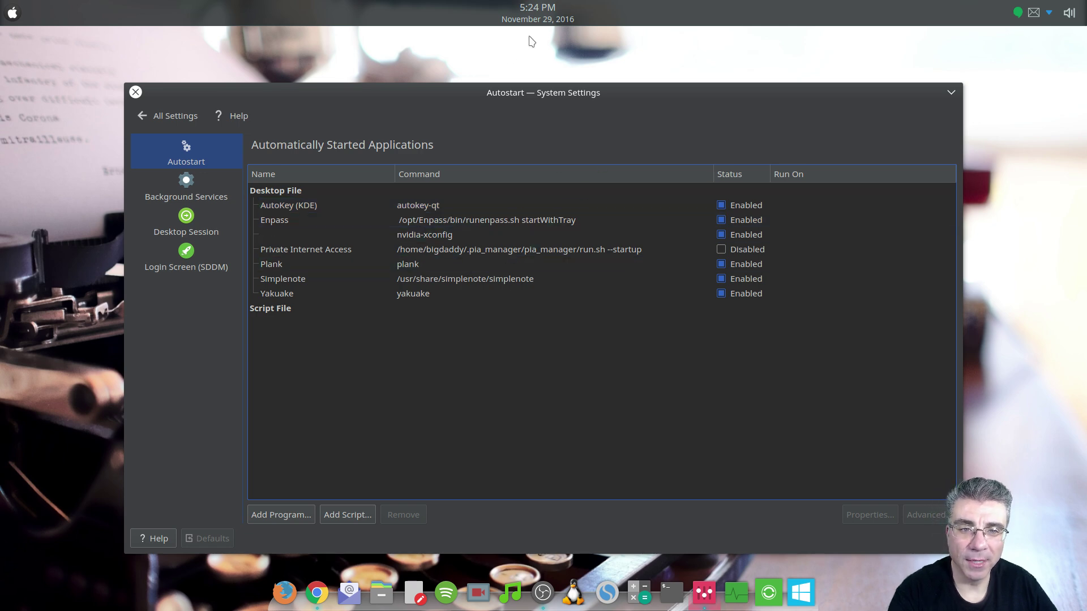
In the Yakuake drop-down terminal, run sudo apt update with the account password.
{"action": "key", "text": "F12"}
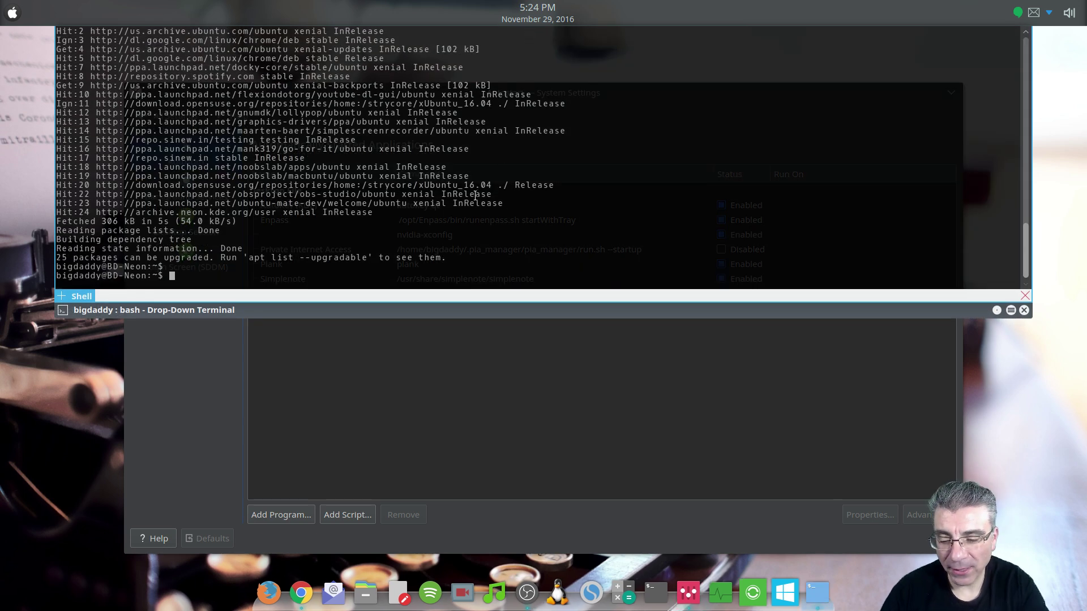
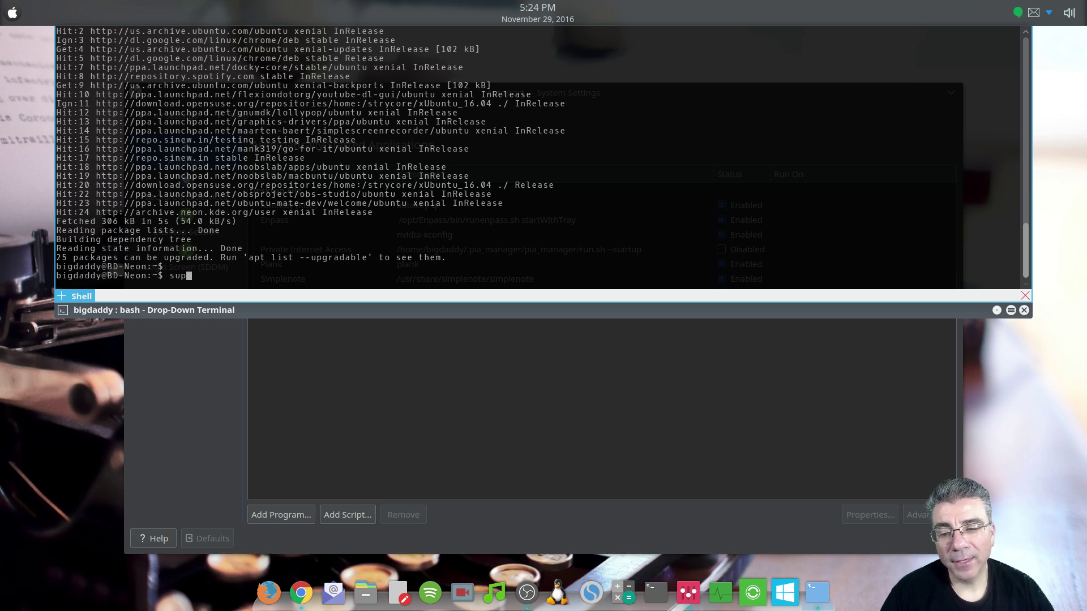
{"action": "key", "text": "Return"}
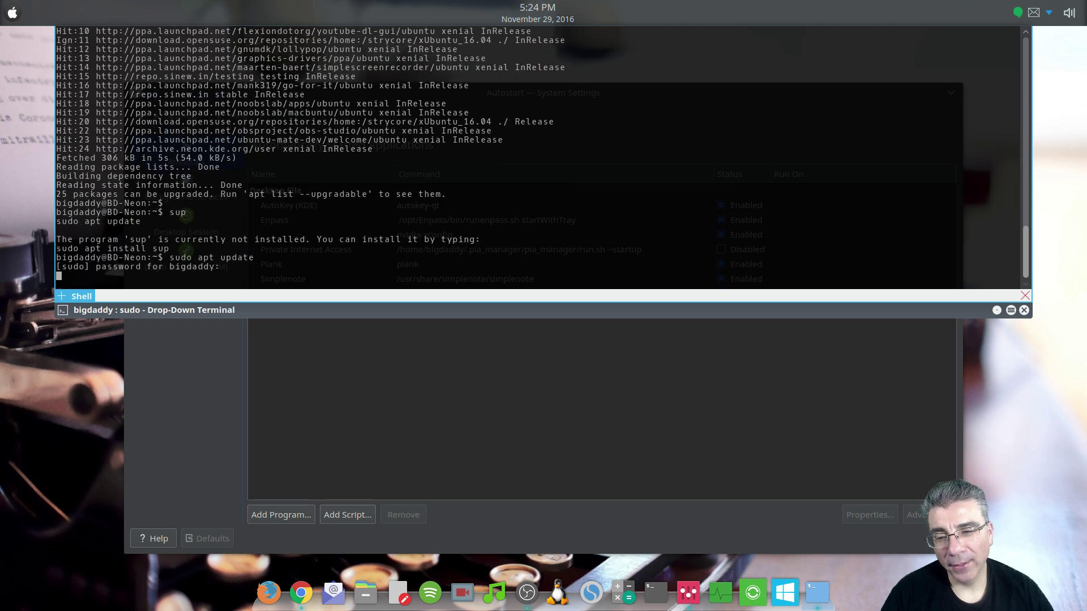
{"action": "key", "text": "Return"}
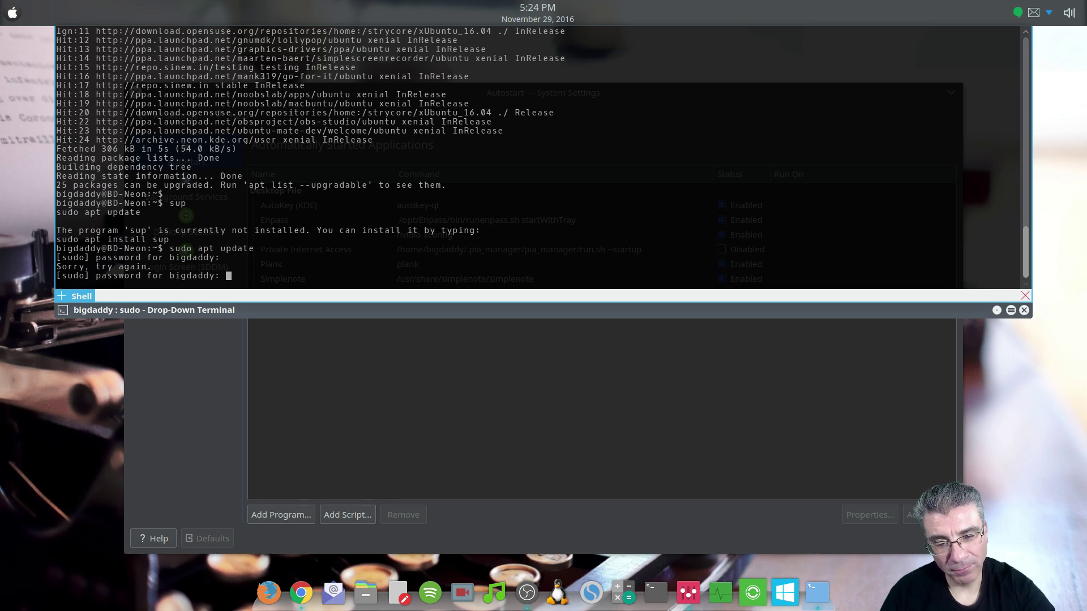
{"action": "key", "text": "Return"}
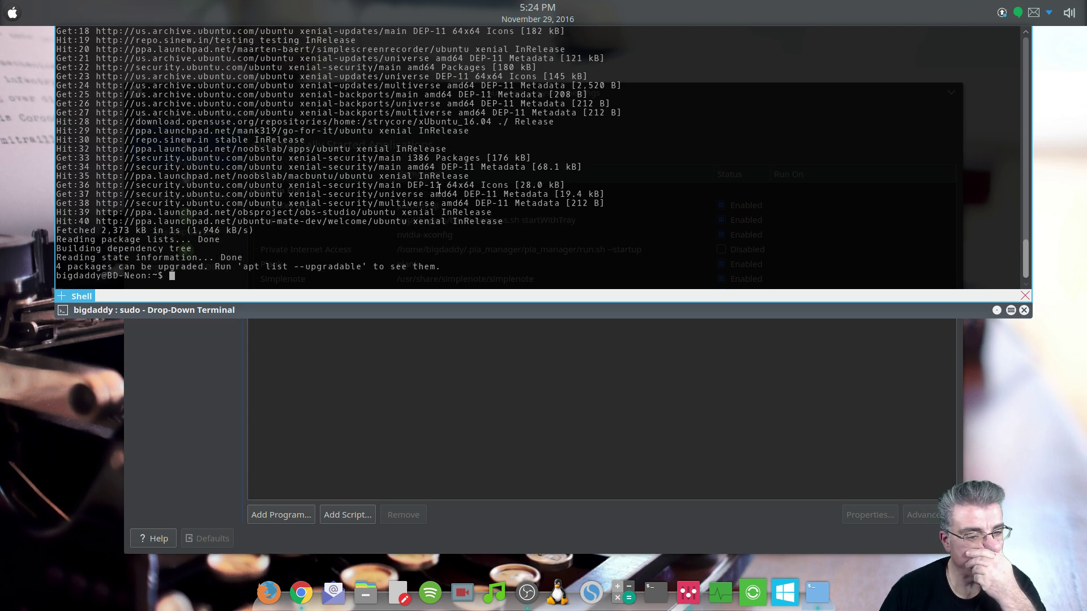
Rerun sudo apt update, reporting 4 upgradable packages, then retract Yakuake.
{"action": "scroll", "coordinate": [438, 189], "scroll_direction": "up", "scroll_amount": 4}
{"action": "scroll", "coordinate": [439, 188], "scroll_direction": "down", "scroll_amount": 4}
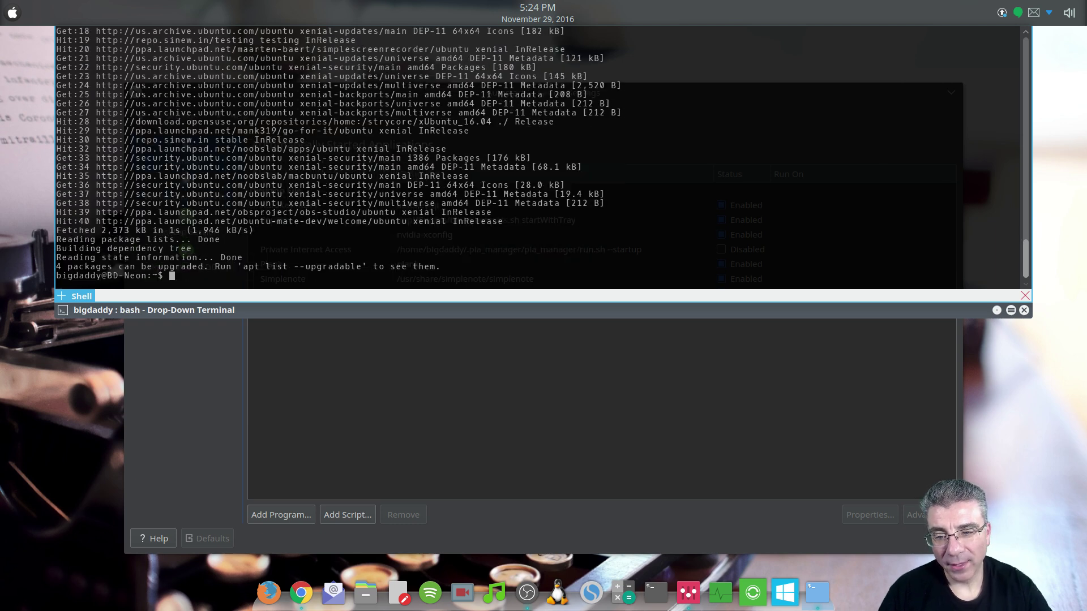
{"action": "type", "text": "sudo apt update"}
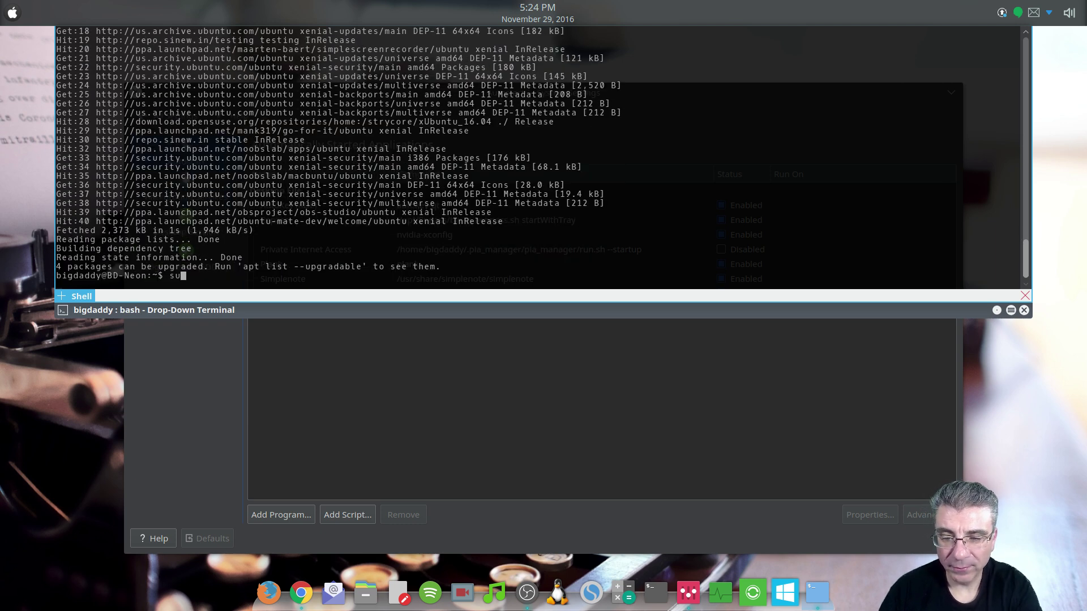
{"action": "key", "text": "Return"}
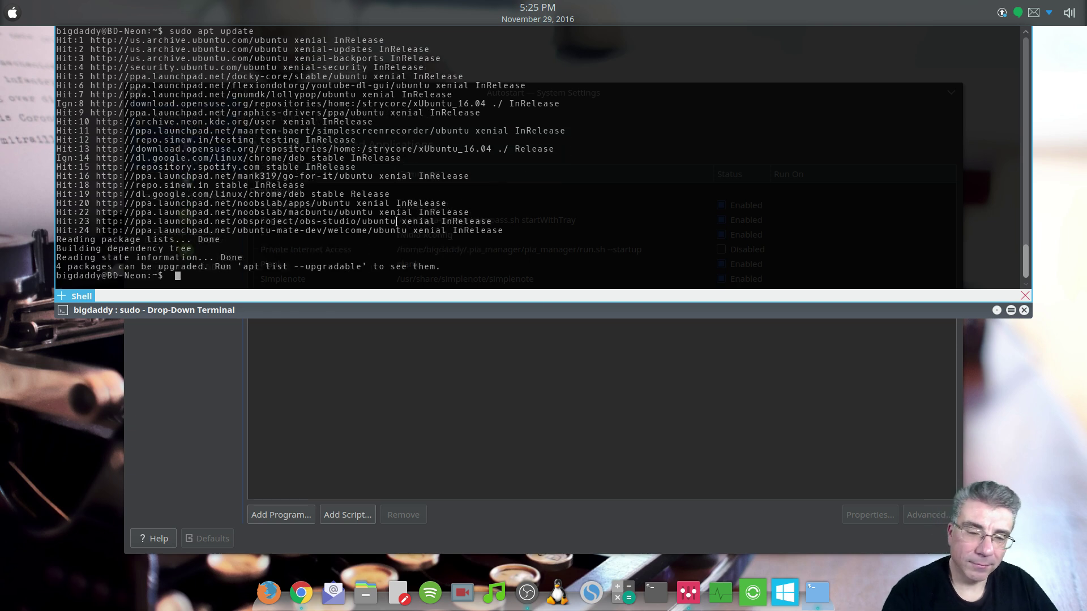
{"action": "key", "text": "F12"}
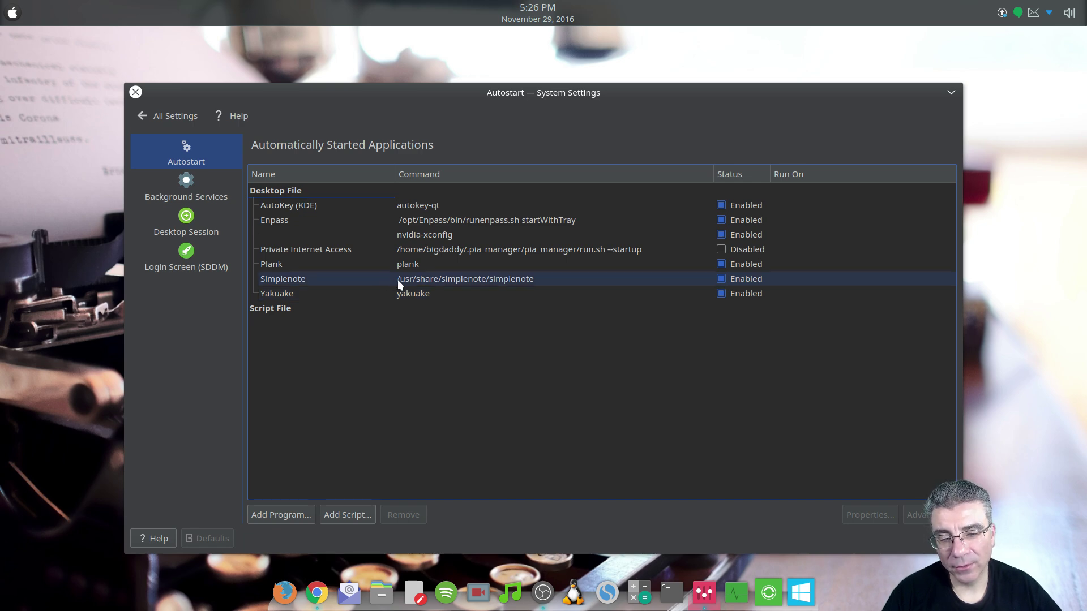
Pick Lollypop under Multimedia as the new autostart program and confirm it.
{"action": "left_click", "coordinate": [280, 516]}
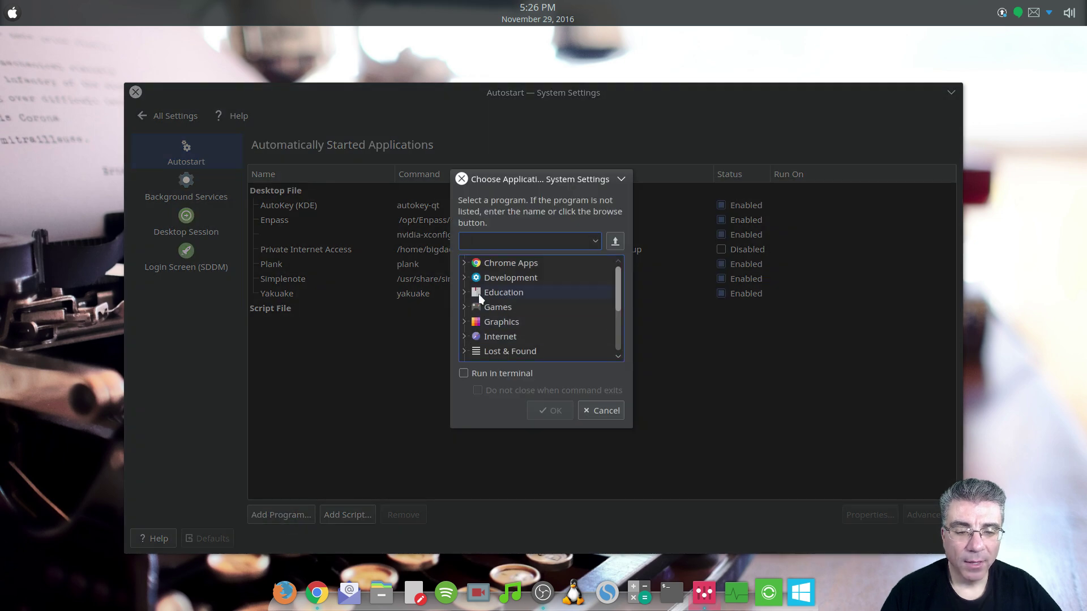
{"action": "scroll", "coordinate": [473, 303], "scroll_direction": "down", "scroll_amount": 2}
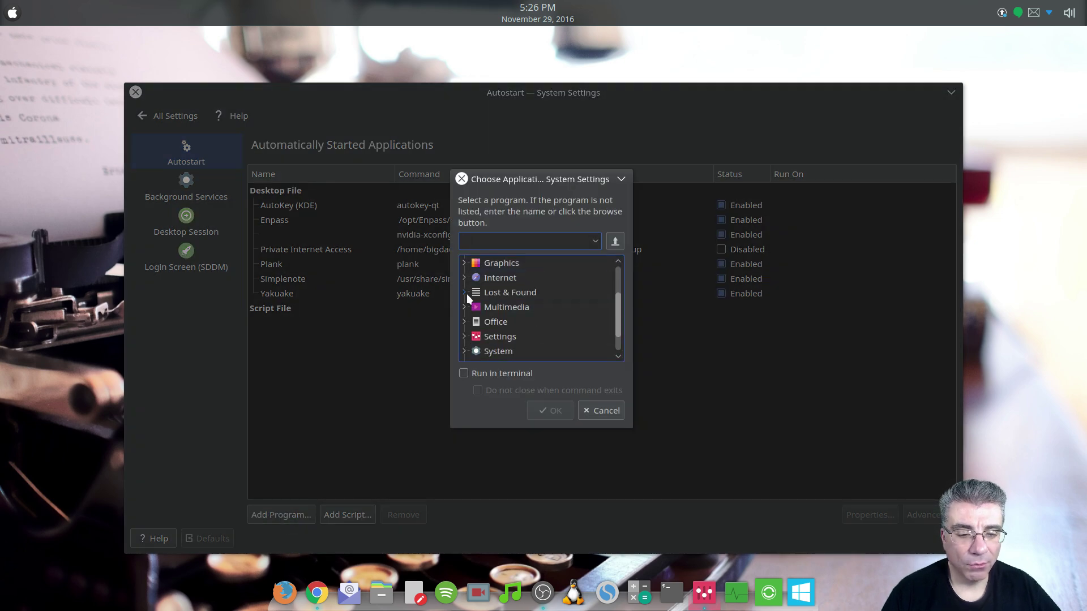
{"action": "left_click", "coordinate": [464, 307]}
{"action": "scroll", "coordinate": [507, 331], "scroll_direction": "down", "scroll_amount": 1}
{"action": "scroll", "coordinate": [508, 335], "scroll_direction": "down", "scroll_amount": 1}
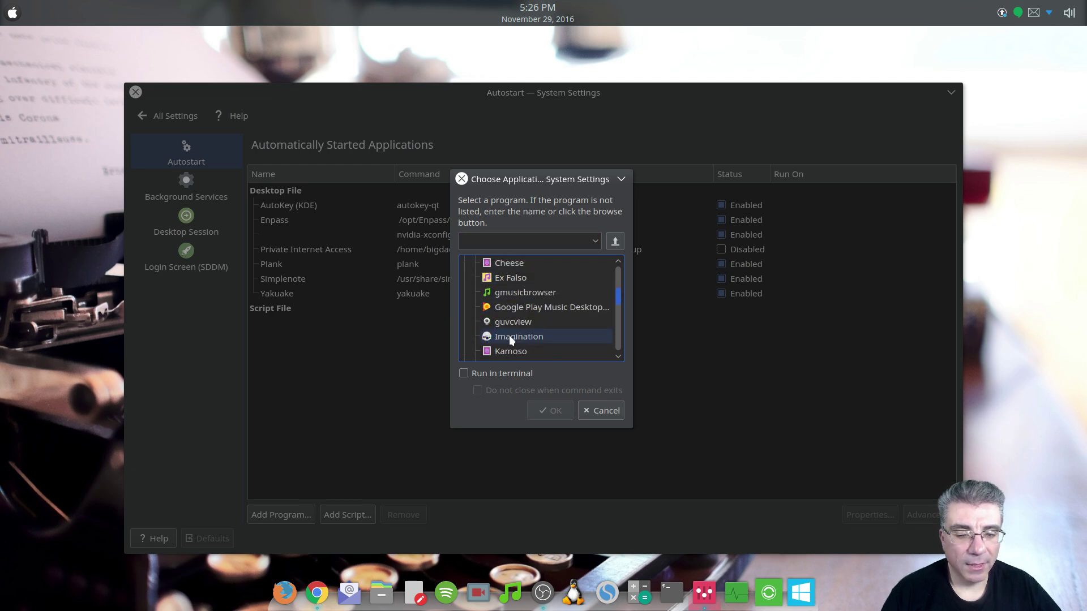
{"action": "scroll", "coordinate": [517, 338], "scroll_direction": "down", "scroll_amount": 2}
{"action": "left_click", "coordinate": [509, 323]}
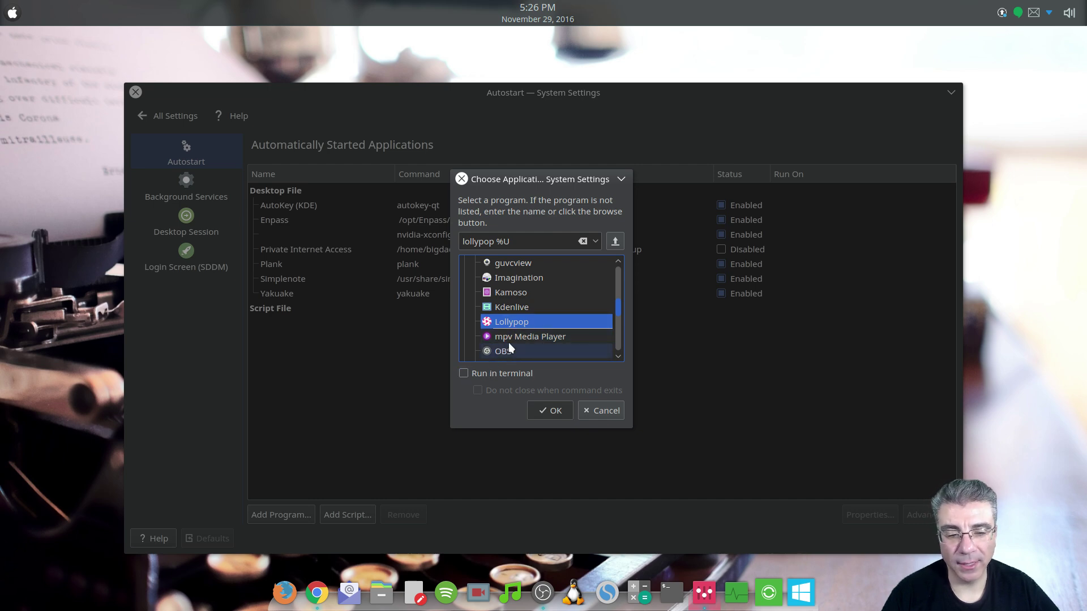
{"action": "left_click", "coordinate": [547, 412]}
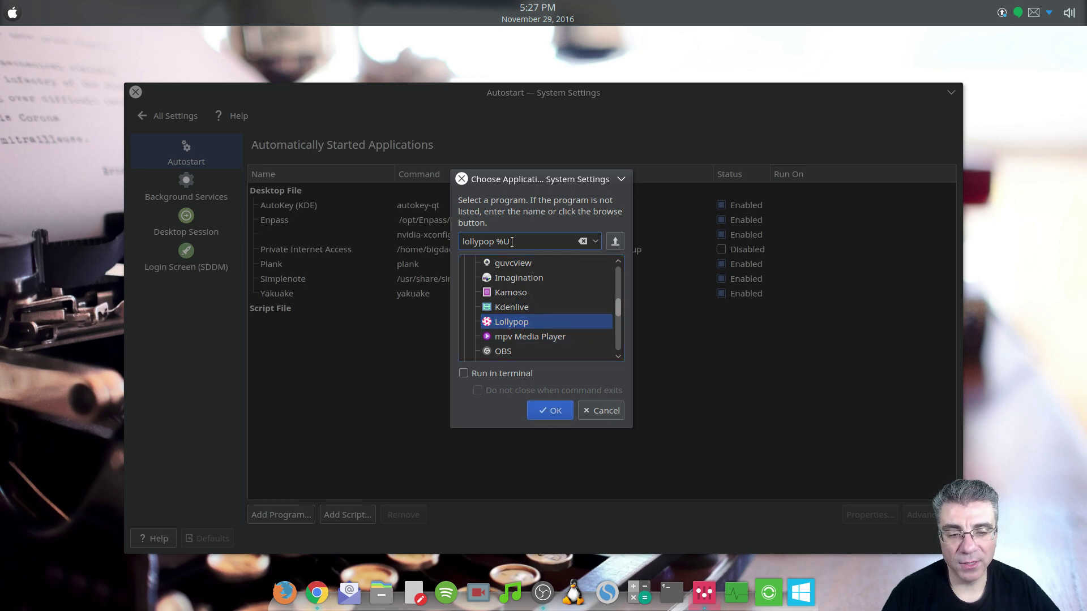
{"action": "left_click", "coordinate": [549, 411]}
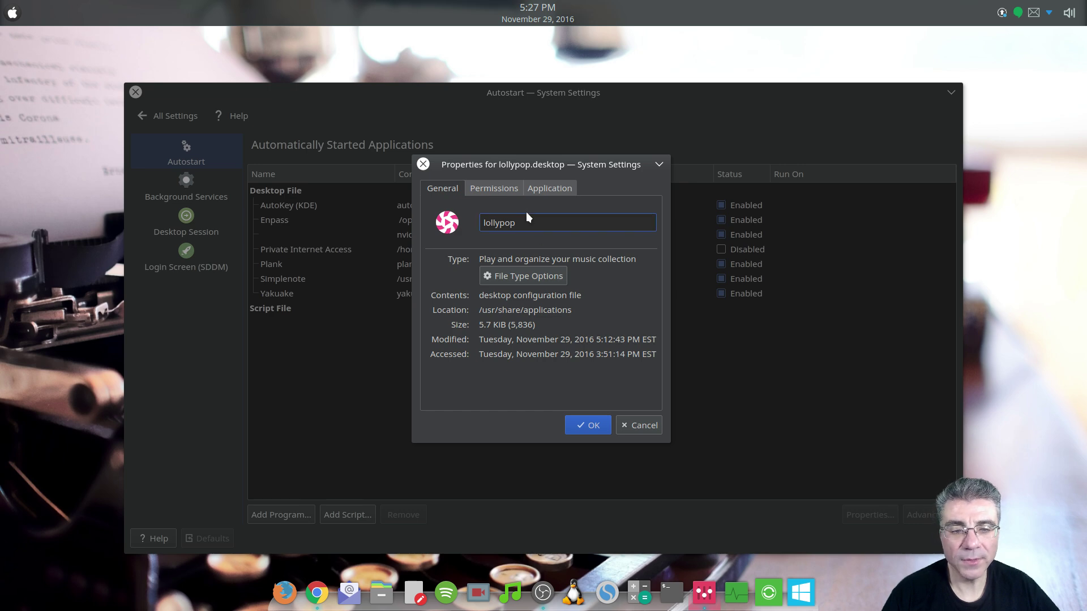
Review lollypop.desktop's Permissions and Application tabs, then accept to add Lollypop to Autostart.
{"action": "left_click", "coordinate": [493, 190]}
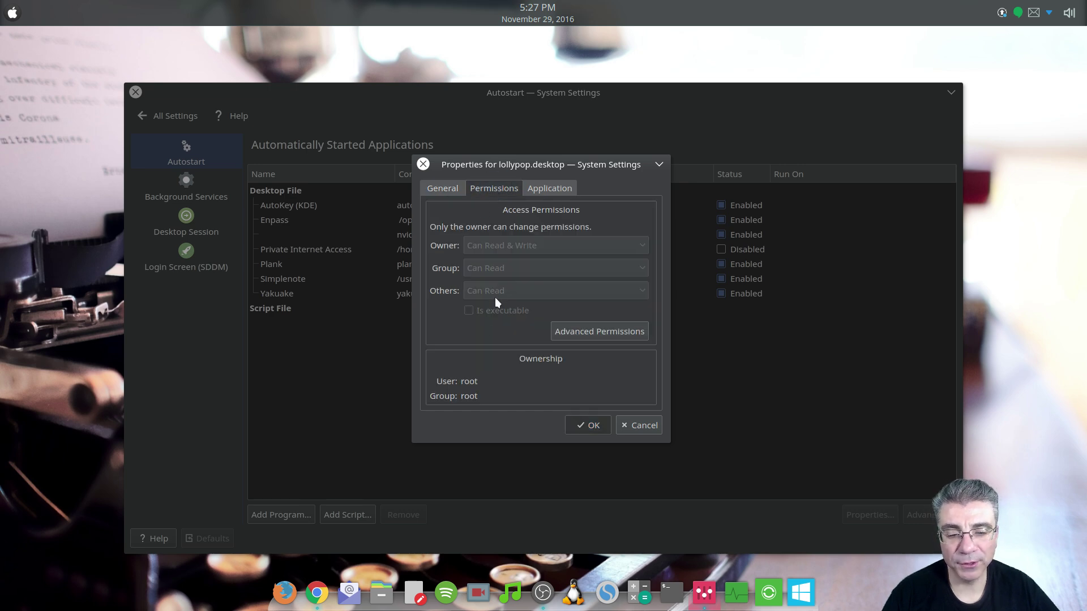
{"action": "left_click", "coordinate": [548, 192]}
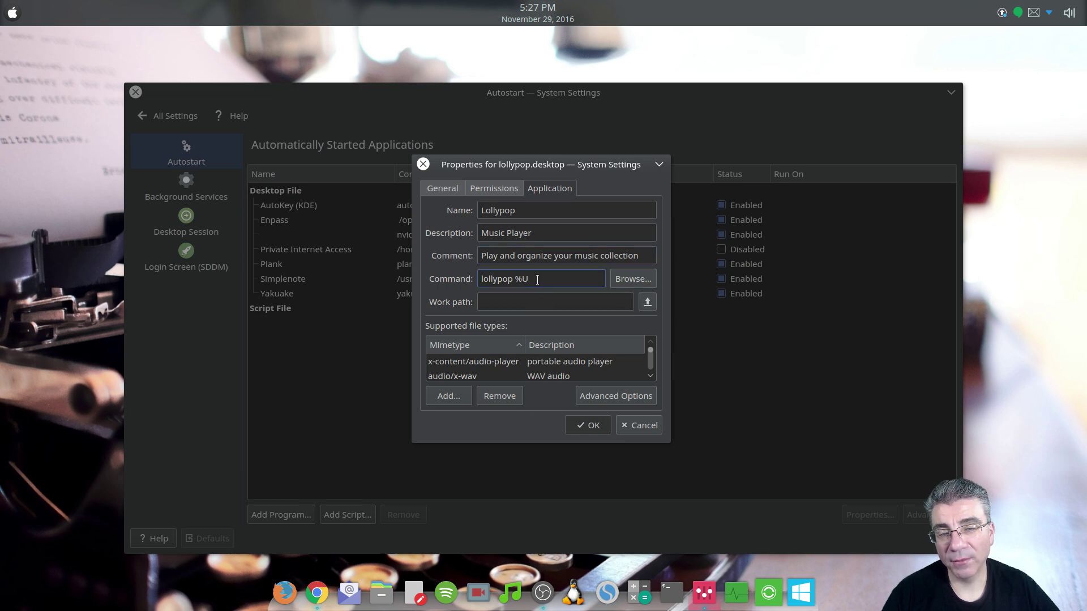
{"action": "left_click", "coordinate": [597, 427]}
Inspect the Lollypop entry's properties without changes, then begin adding a login script.
{"action": "left_click", "coordinate": [315, 308]}
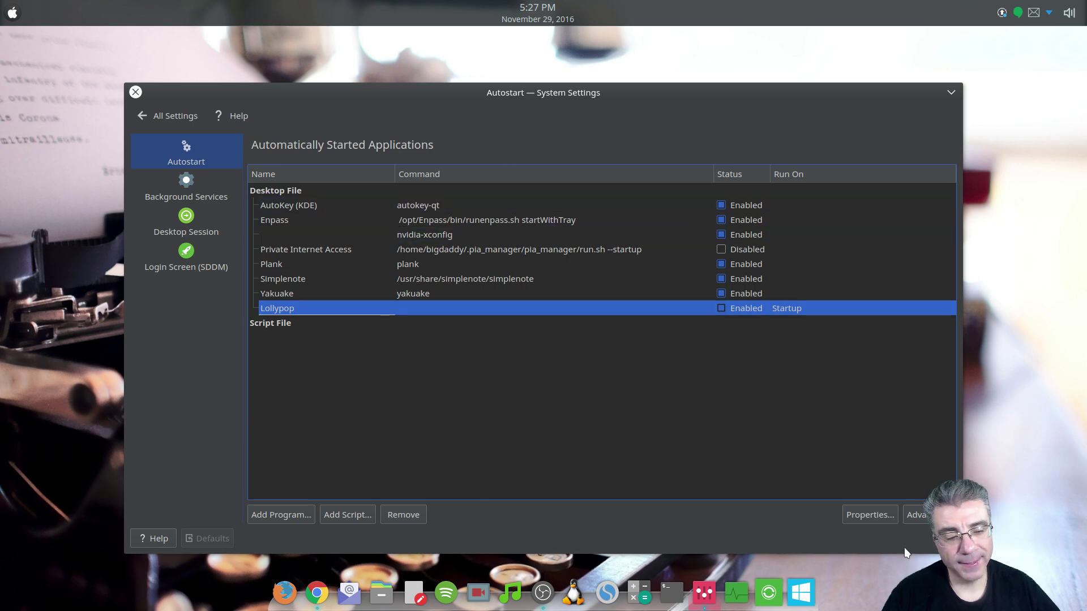
{"action": "left_click", "coordinate": [870, 516]}
{"action": "left_click", "coordinate": [531, 189]}
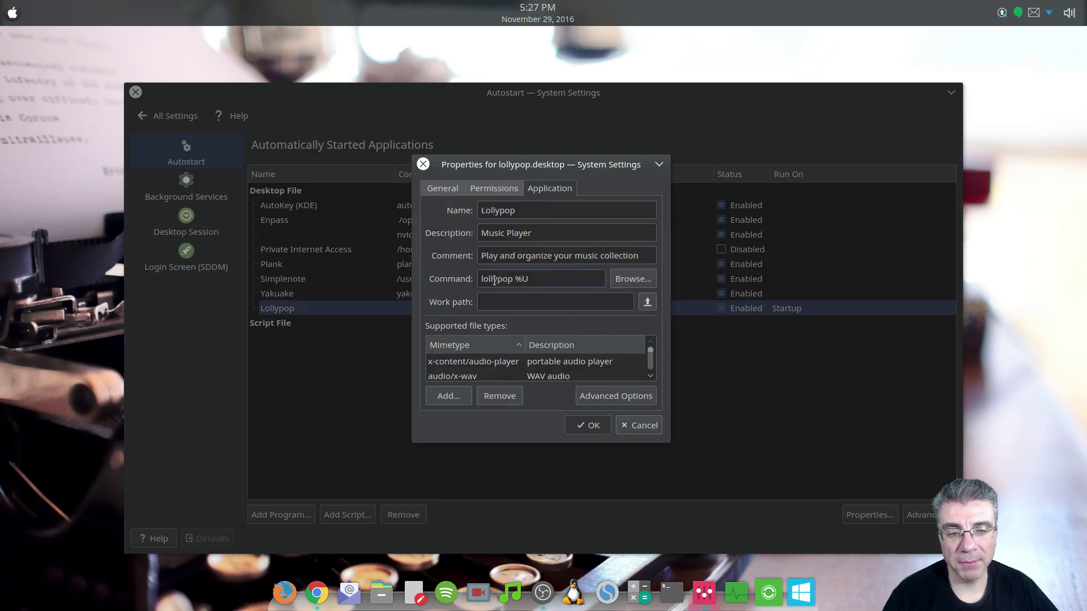
{"action": "left_click", "coordinate": [646, 430]}
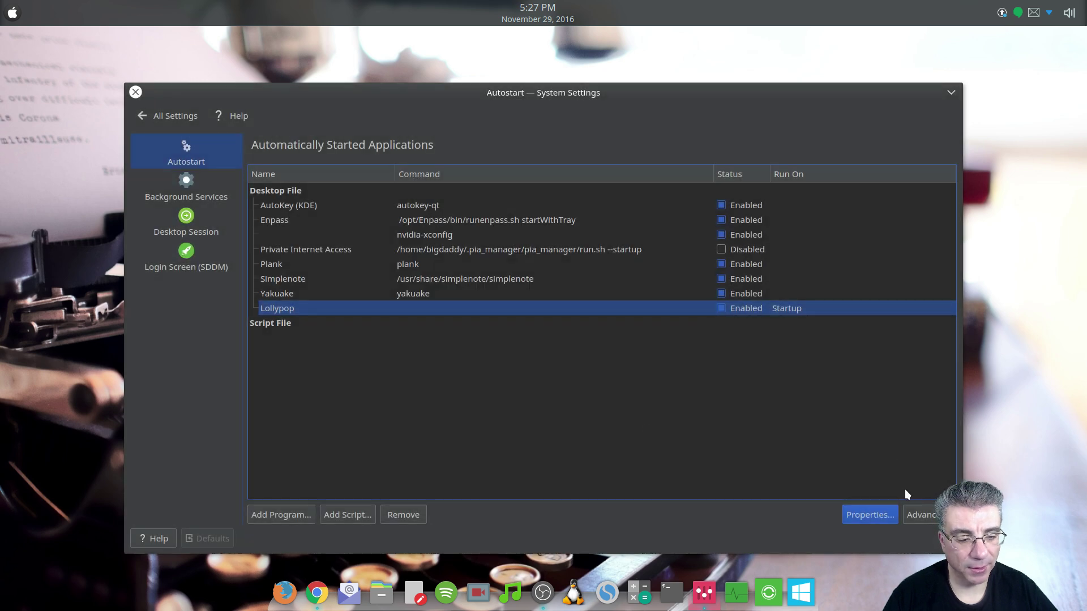
{"action": "left_click", "coordinate": [353, 516]}
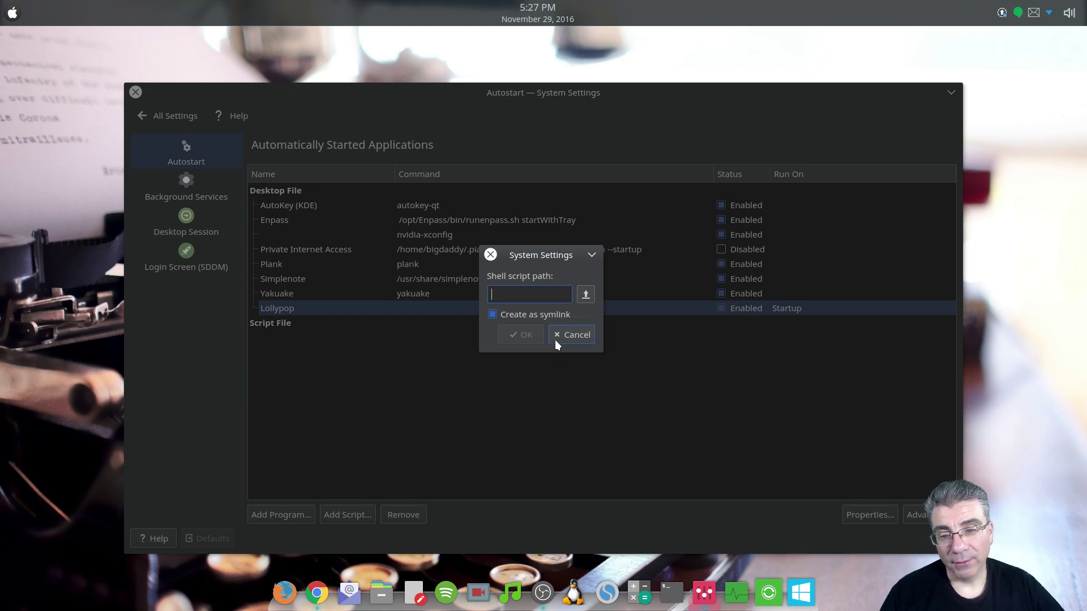
Cancel the shell script path prompt without adding any script.
{"action": "left_click", "coordinate": [582, 332]}
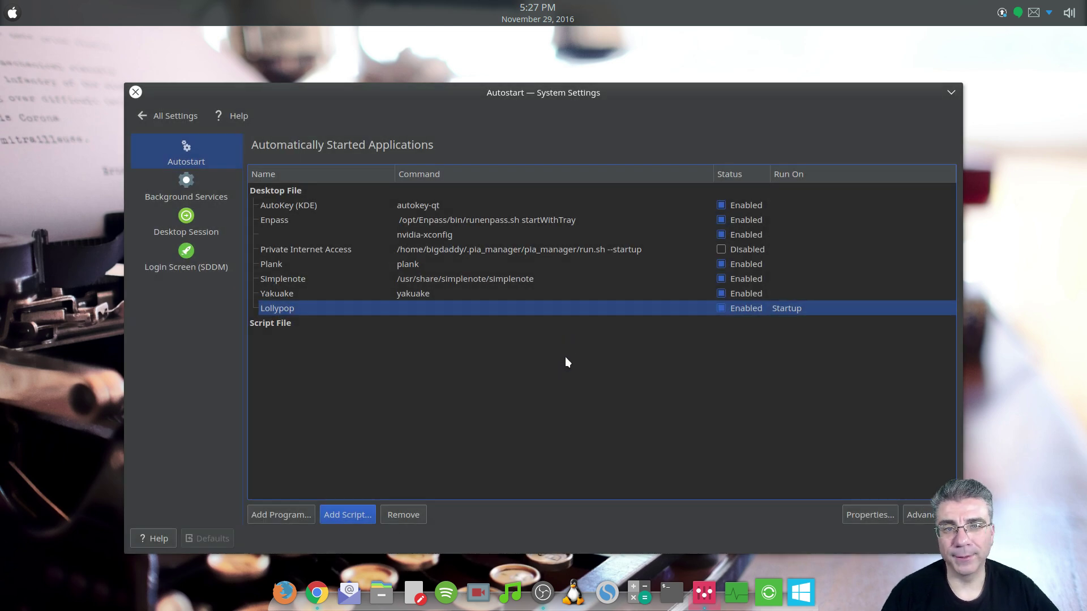
Review Lollypop's 'Autostart only in KDE' advanced option, cancel, and go to Background Services.
{"action": "left_click", "coordinate": [935, 515]}
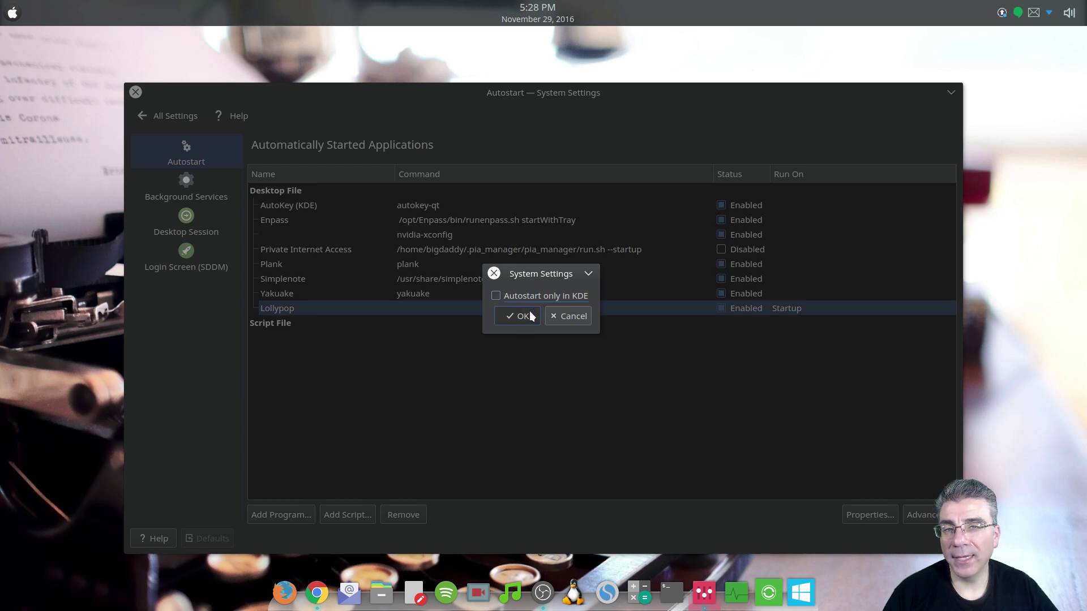
{"action": "left_click", "coordinate": [555, 312]}
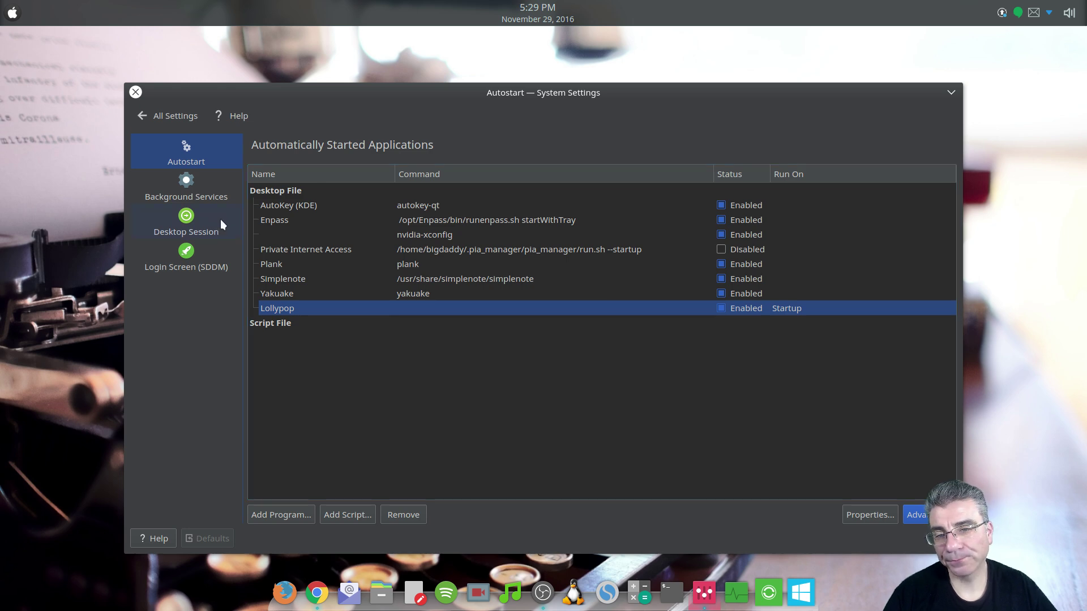
{"action": "left_click", "coordinate": [195, 182]}
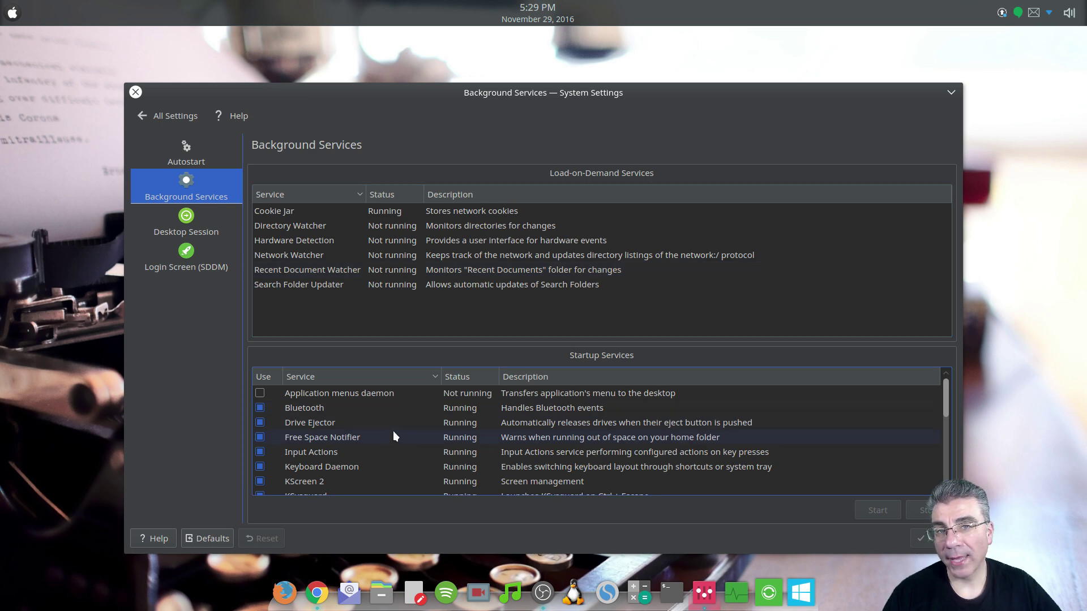
{"action": "left_click", "coordinate": [183, 144]}
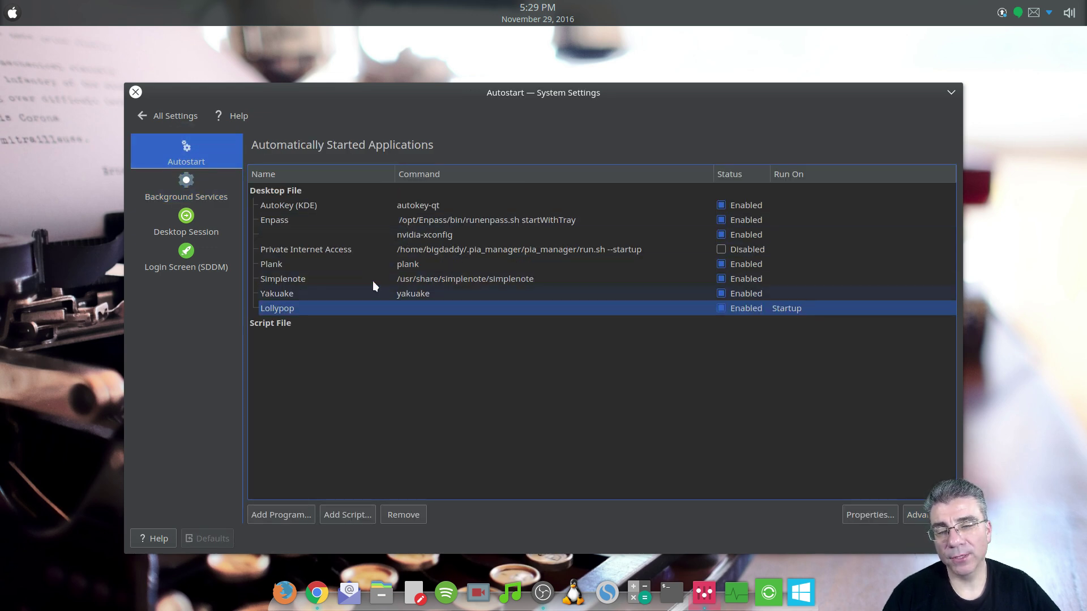
{"action": "left_click", "coordinate": [187, 188]}
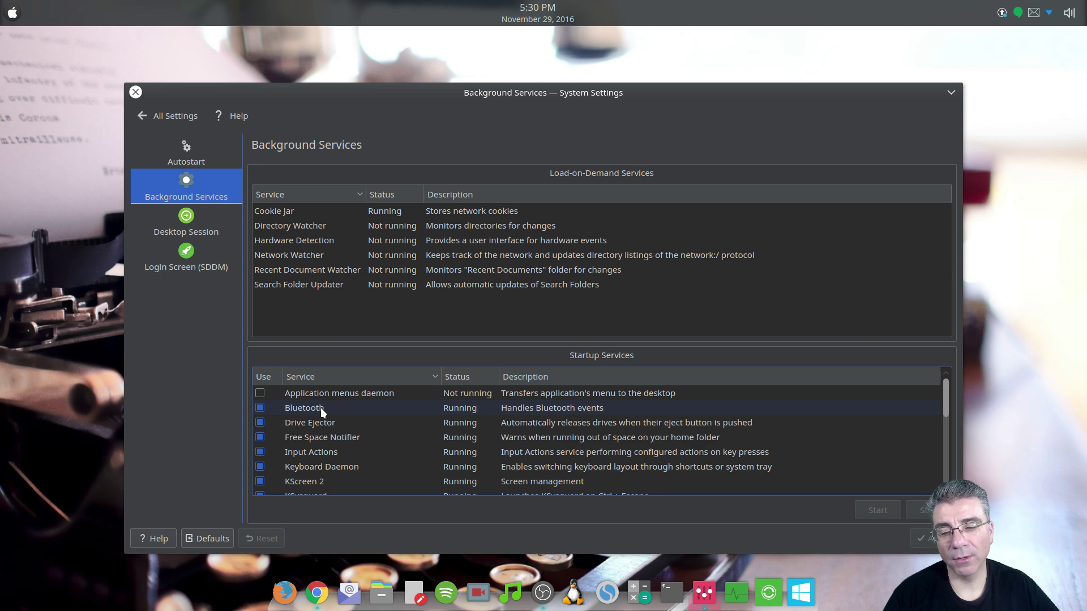
{"action": "scroll", "coordinate": [330, 412], "scroll_direction": "down", "scroll_amount": 3}
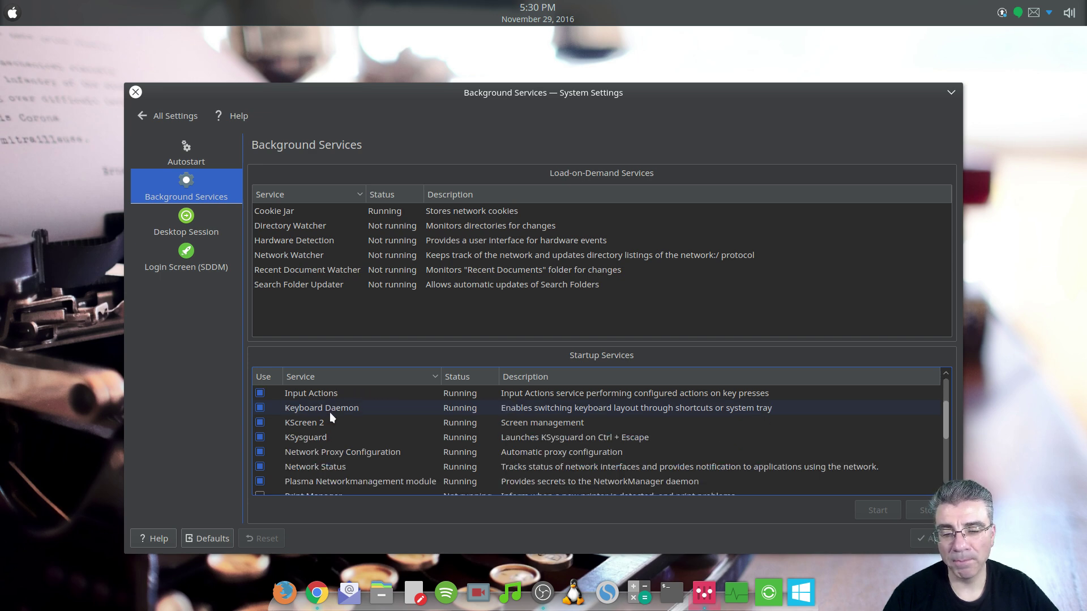
{"action": "left_click", "coordinate": [318, 440]}
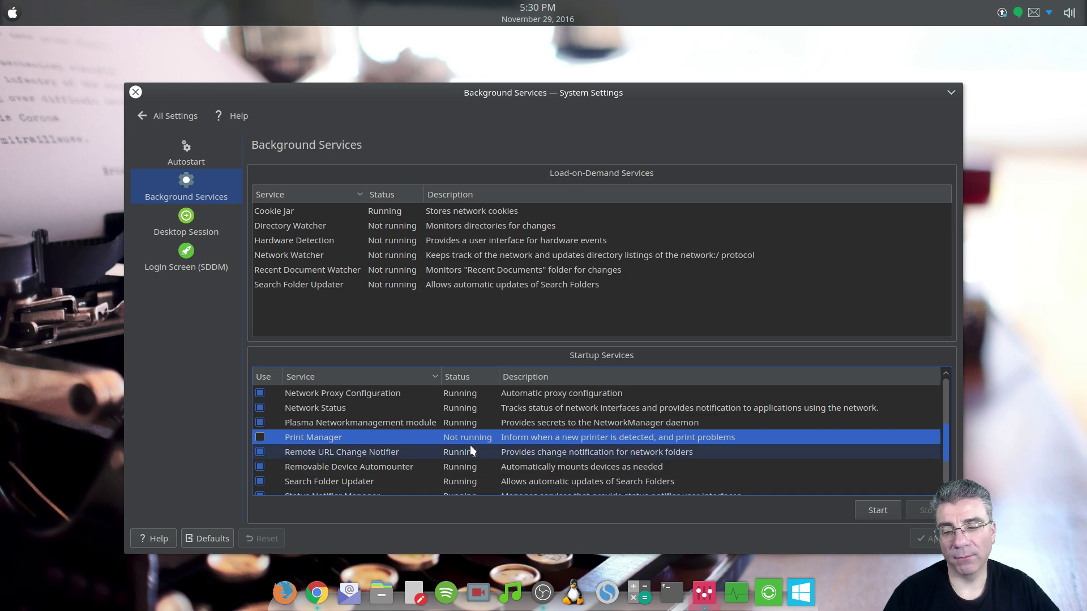
{"action": "scroll", "coordinate": [465, 444], "scroll_direction": "down", "scroll_amount": 2}
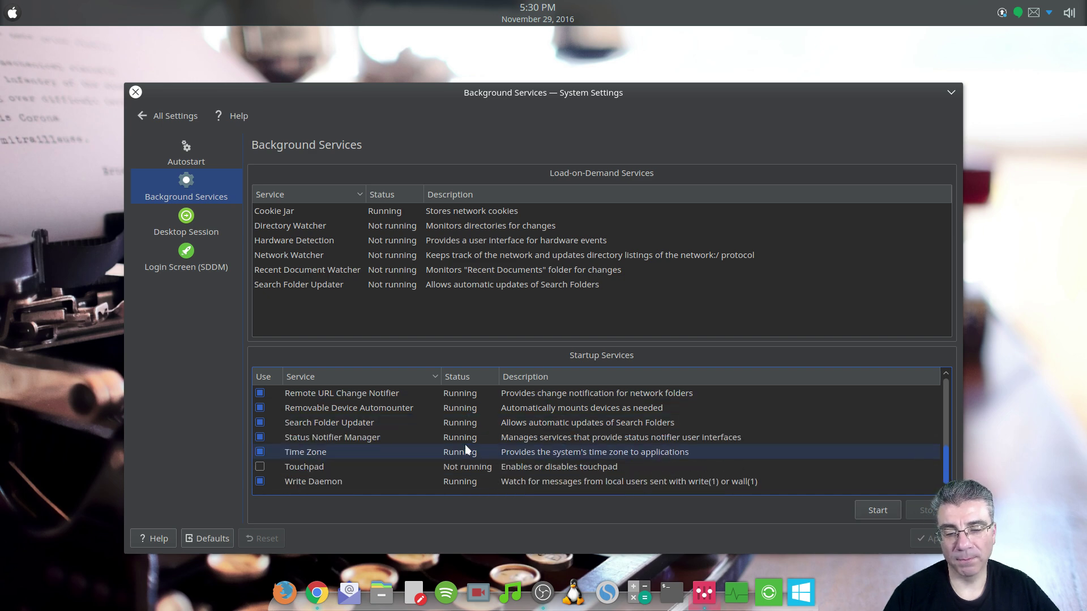
{"action": "left_click", "coordinate": [403, 465]}
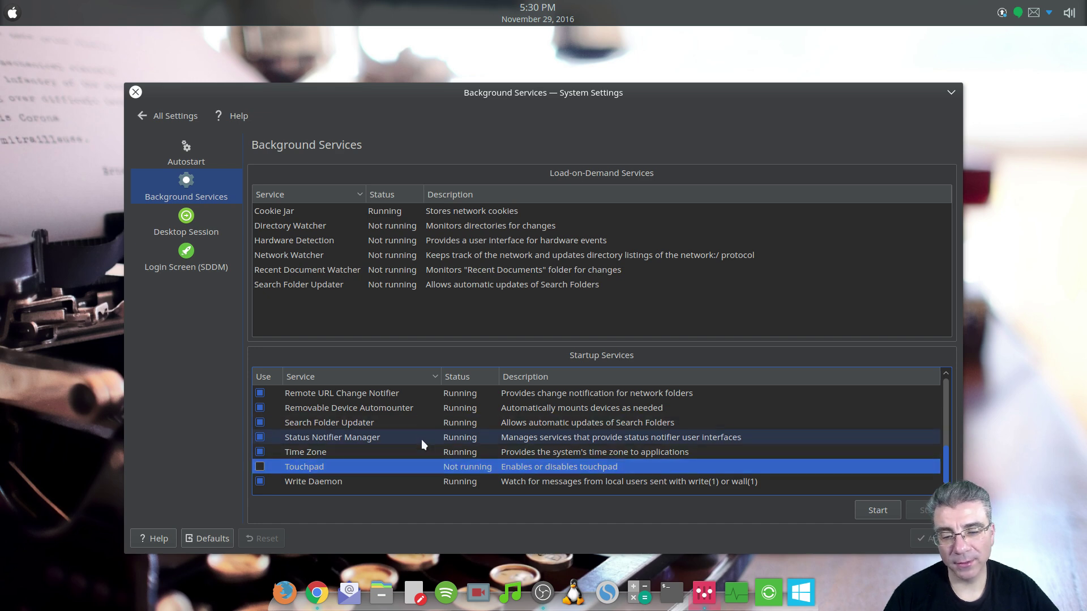
{"action": "scroll", "coordinate": [423, 434], "scroll_direction": "up", "scroll_amount": 3}
{"action": "scroll", "coordinate": [349, 475], "scroll_direction": "down", "scroll_amount": 1}
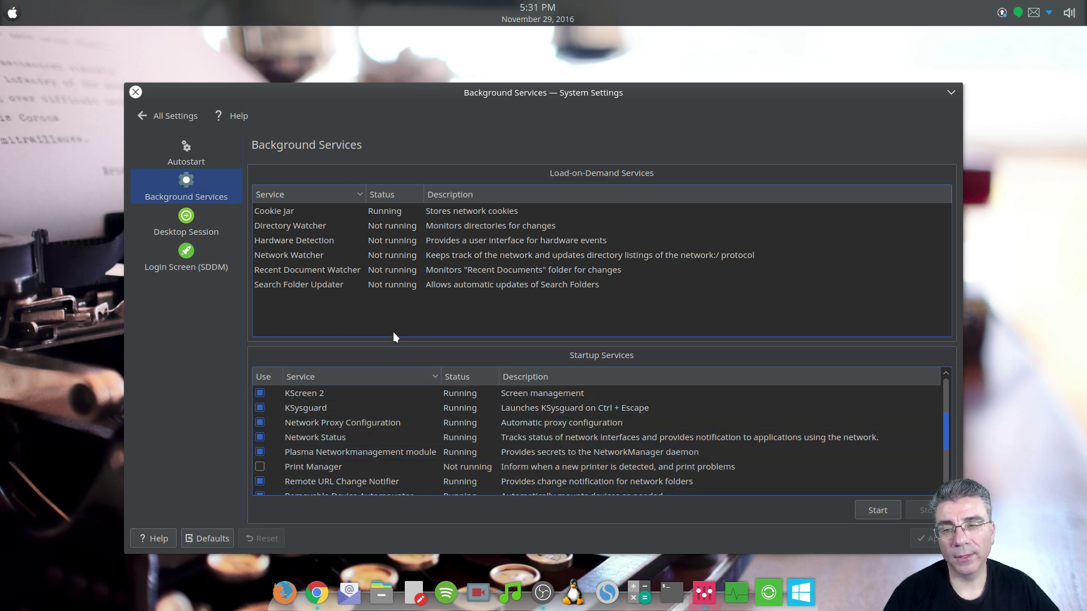
Open Desktop Session settings, then choose Shut Down from the launcher's leave options.
{"action": "left_click", "coordinate": [194, 224]}
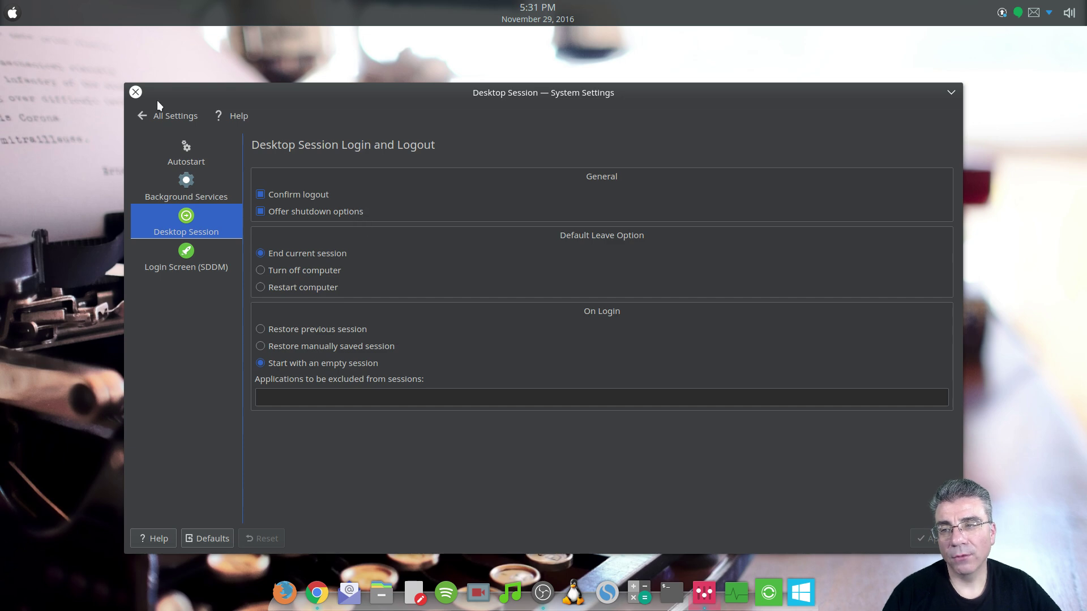
{"action": "left_click", "coordinate": [13, 12]}
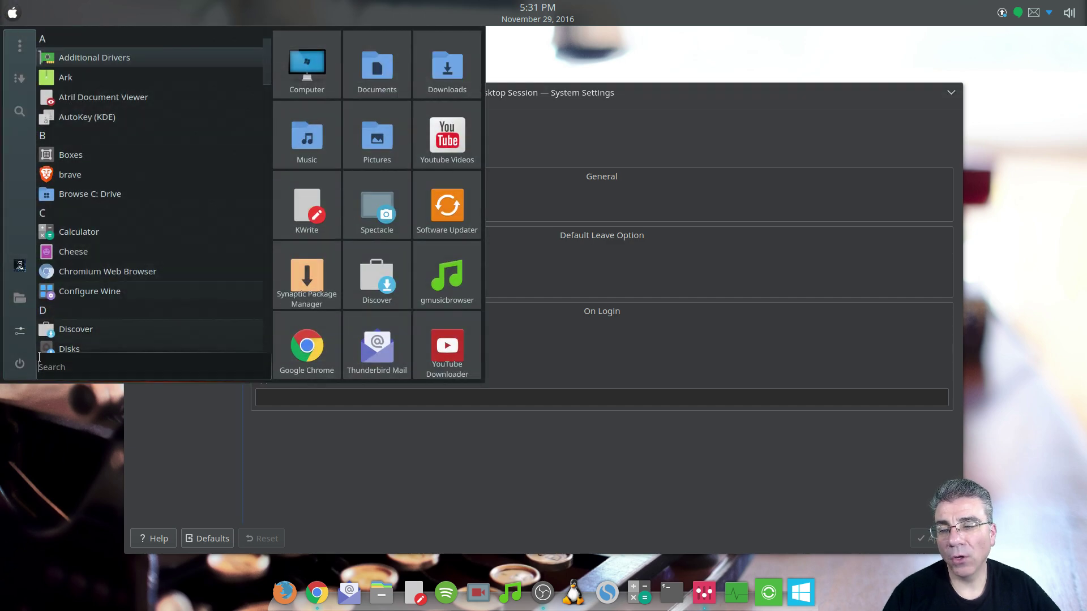
{"action": "left_click", "coordinate": [19, 364]}
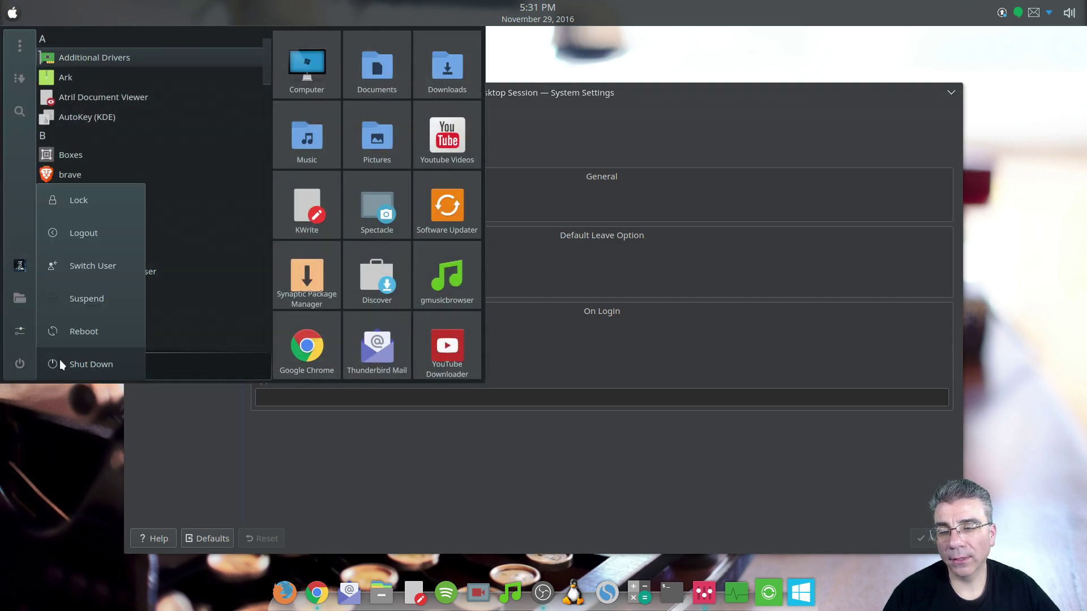
{"action": "left_click", "coordinate": [57, 365]}
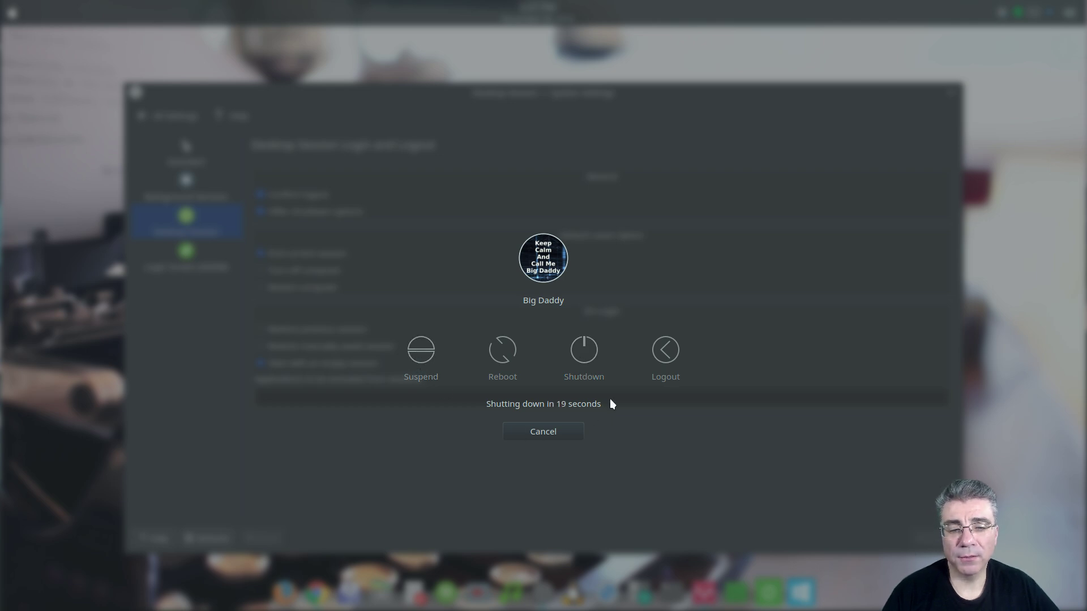
Cancel the shutdown countdown, reopen the launcher's leave options, and return to Desktop Session.
{"action": "left_click", "coordinate": [541, 432]}
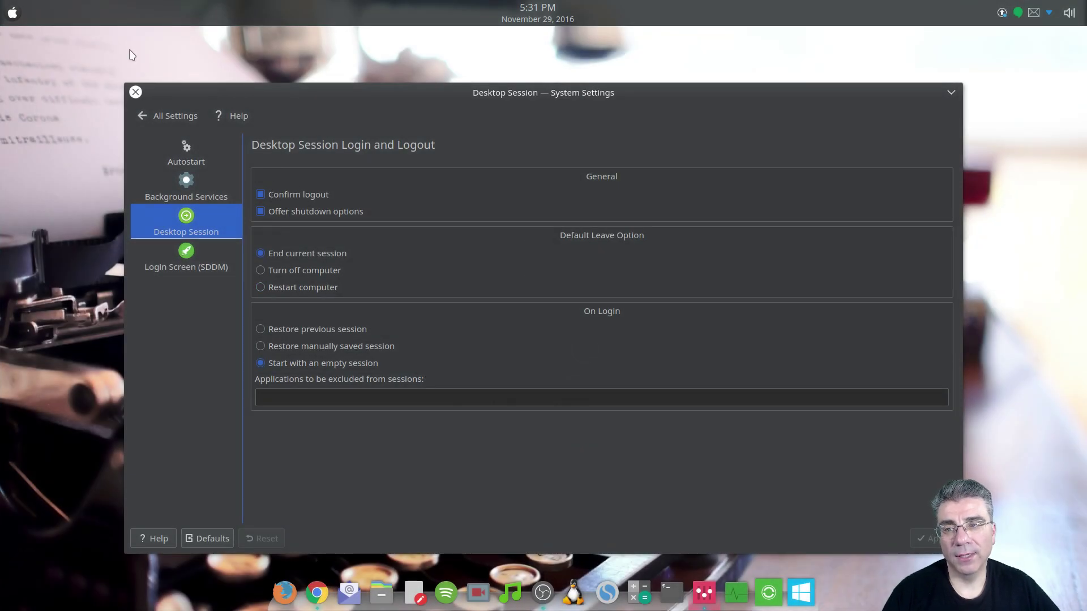
{"action": "left_click", "coordinate": [14, 11]}
{"action": "left_click", "coordinate": [20, 364]}
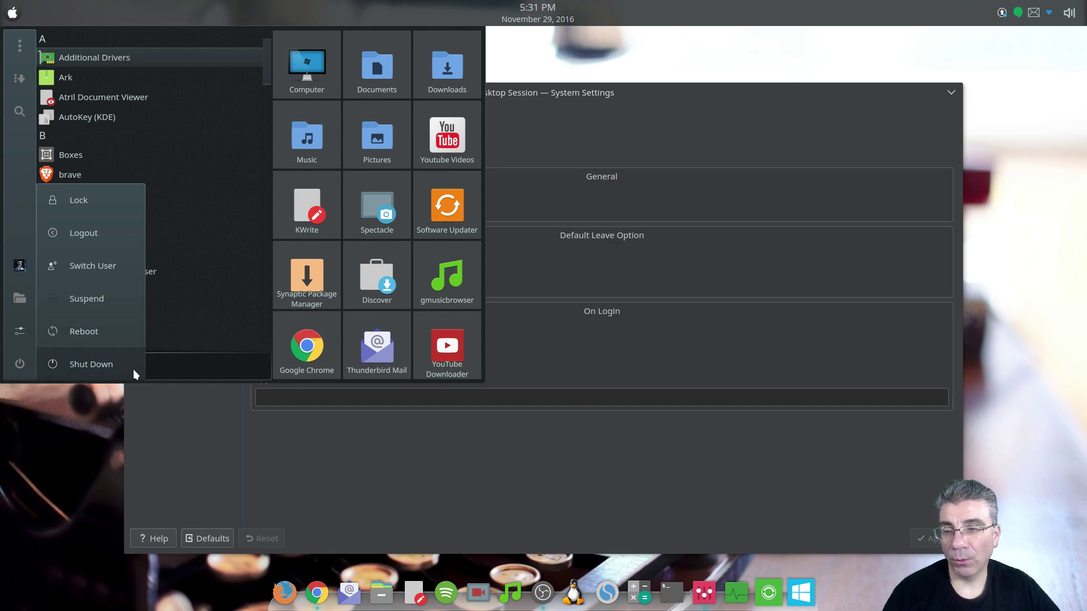
{"action": "left_click", "coordinate": [232, 409]}
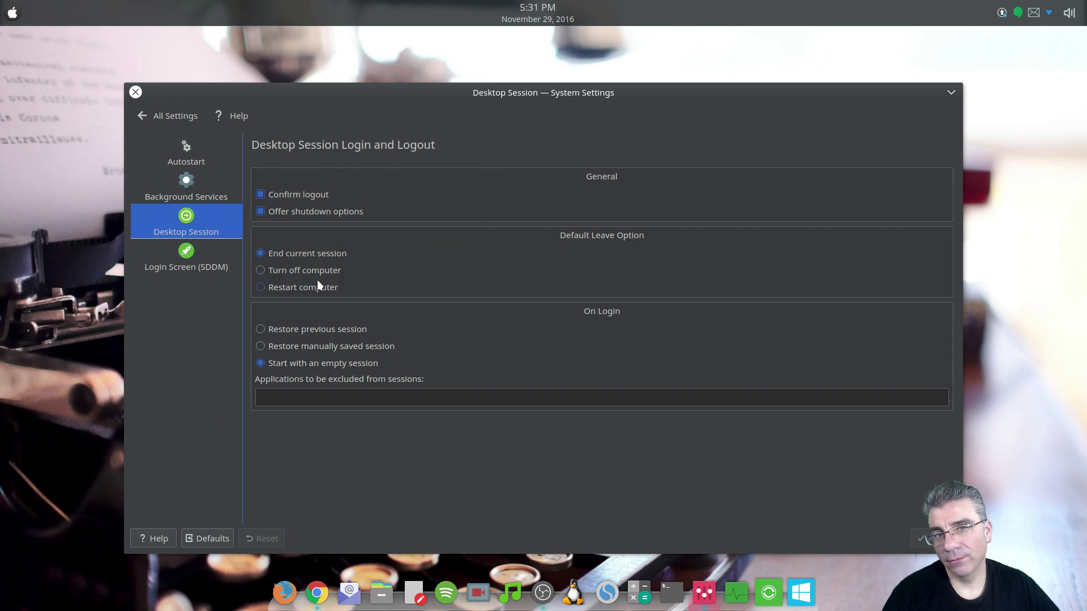
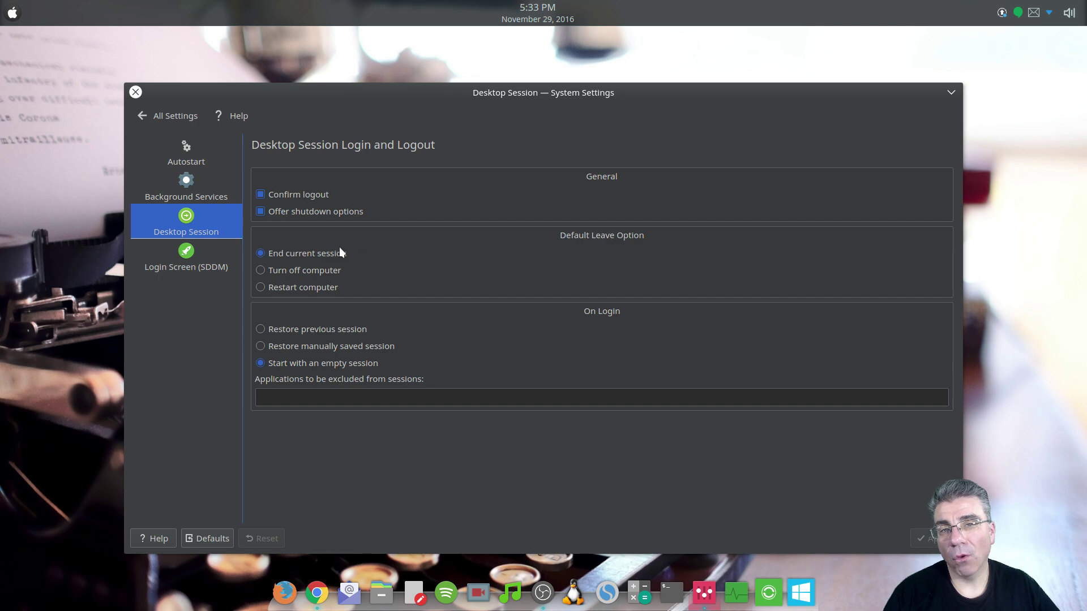
Browse the Background Services, Autostart and Desktop Session pages, then go to Login Screen (SDDM).
{"action": "left_click", "coordinate": [199, 179]}
{"action": "left_click", "coordinate": [208, 152]}
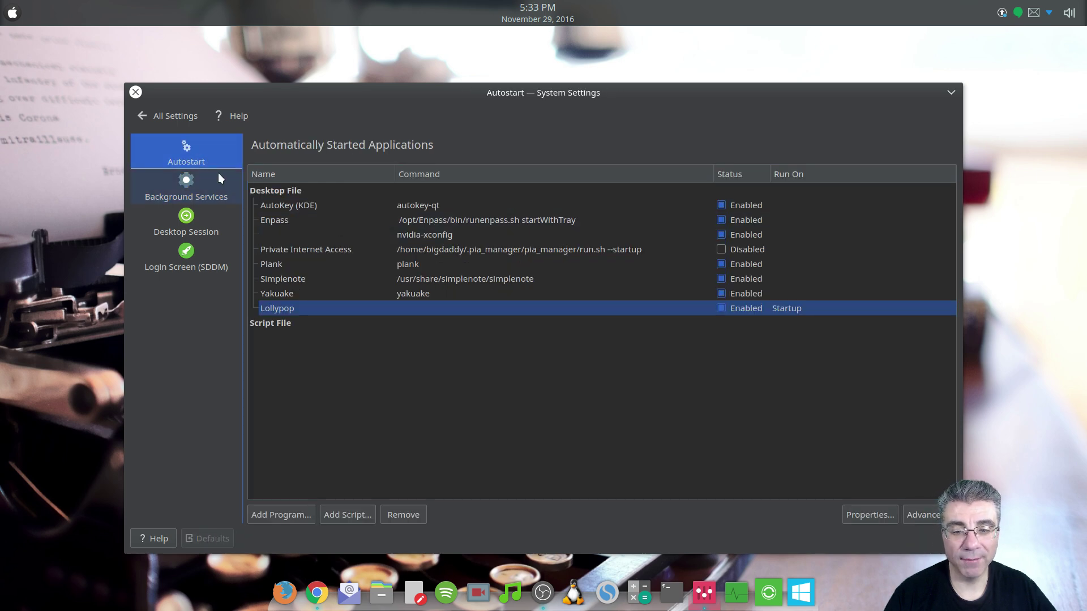
{"action": "left_click", "coordinate": [186, 226]}
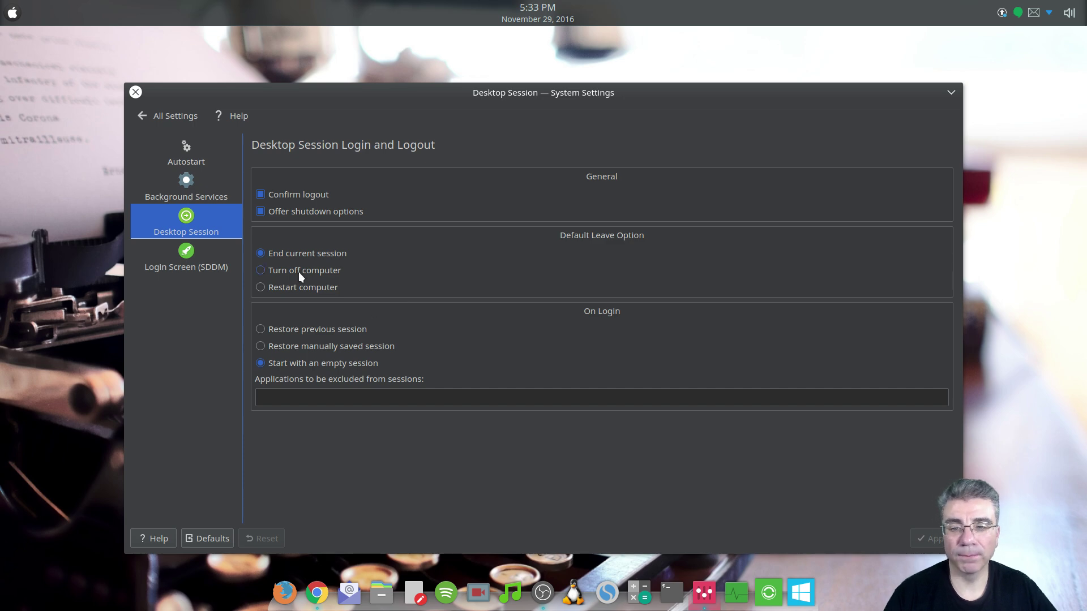
{"action": "left_click", "coordinate": [203, 253]}
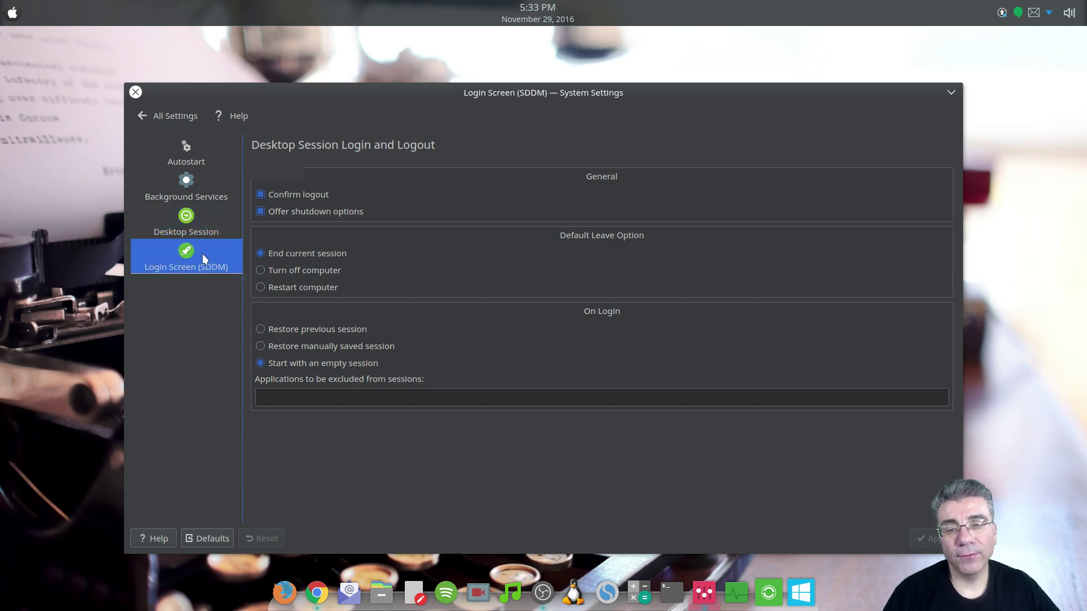
{"action": "left_click", "coordinate": [156, 116]}
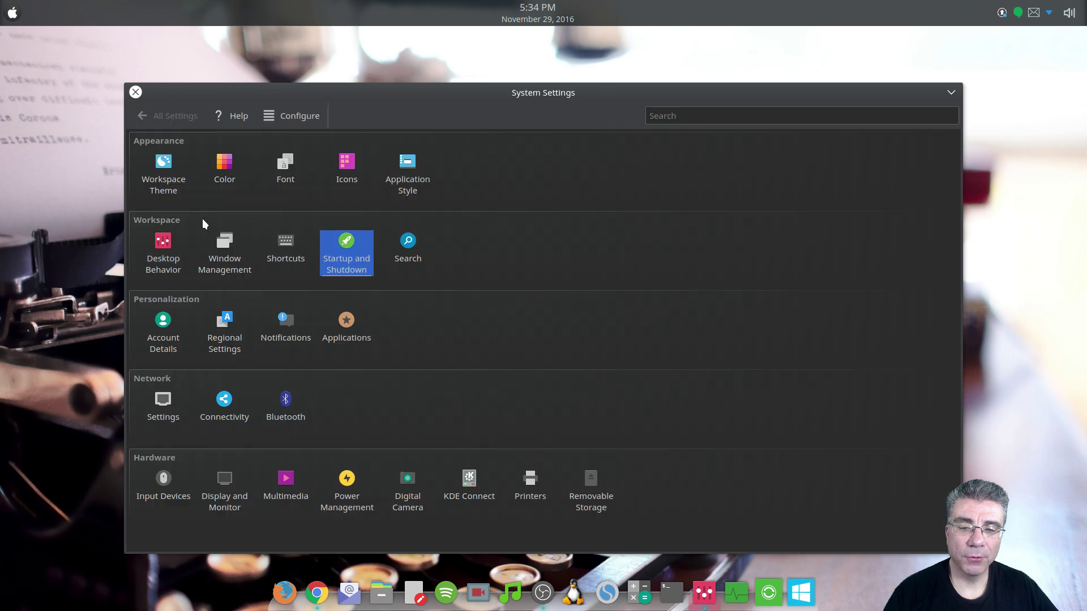
{"action": "left_click", "coordinate": [173, 249]}
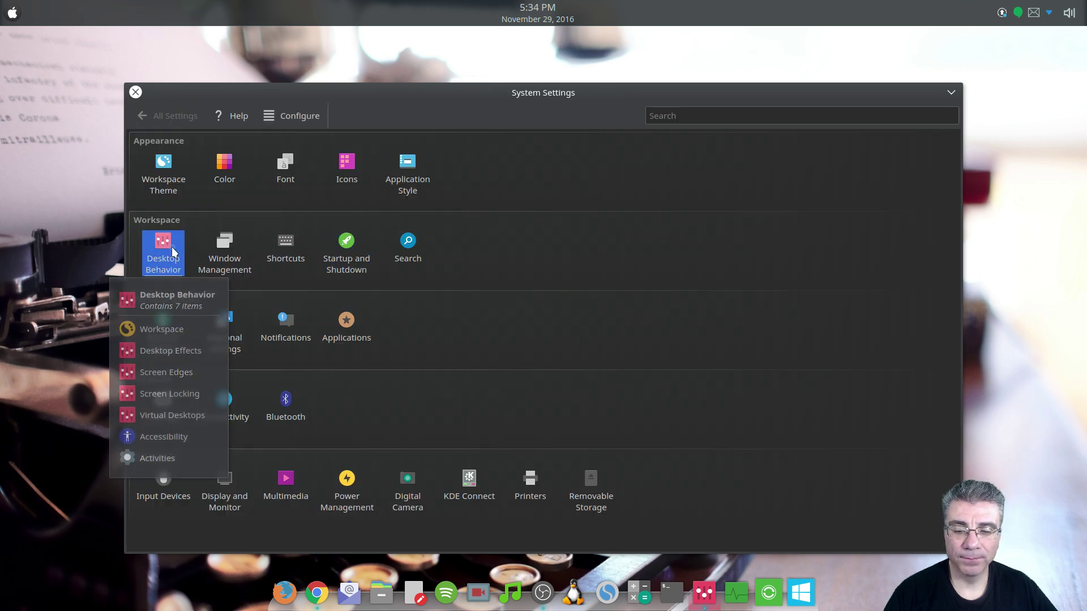
{"action": "left_click", "coordinate": [176, 251]}
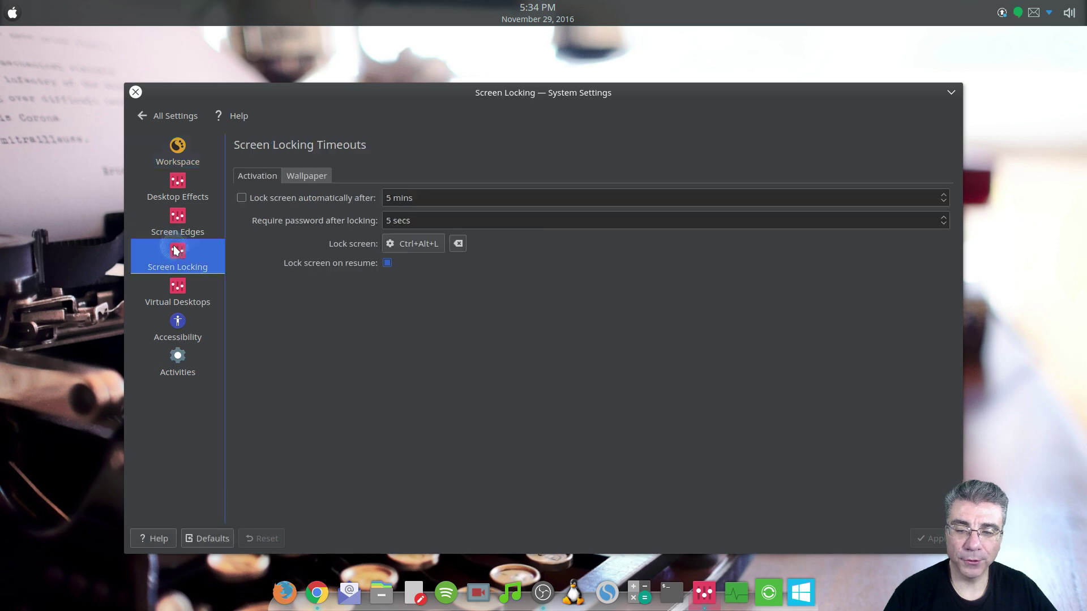
{"action": "left_click", "coordinate": [316, 176]}
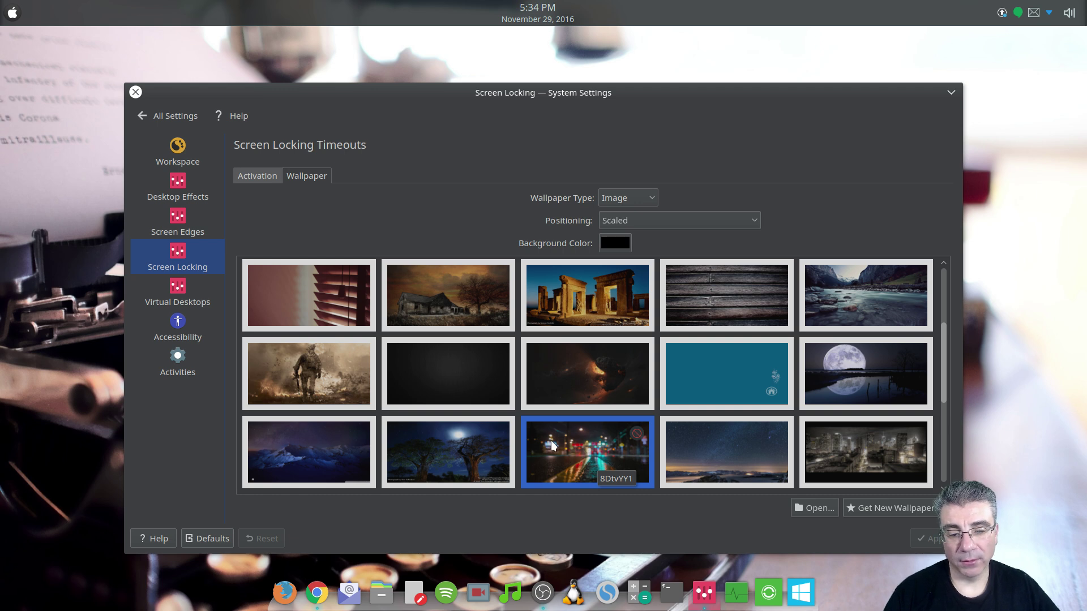
{"action": "left_click", "coordinate": [183, 110]}
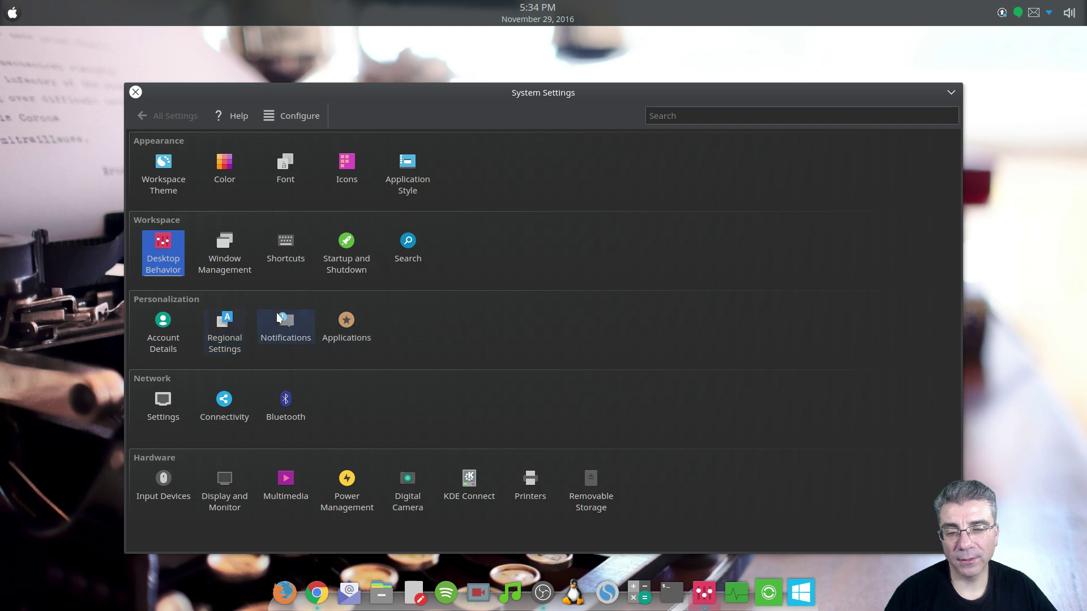
From Startup and Shutdown, open Login Screen (SDDM) and select the Breeze login theme.
{"action": "left_click", "coordinate": [343, 261]}
{"action": "left_click", "coordinate": [198, 269]}
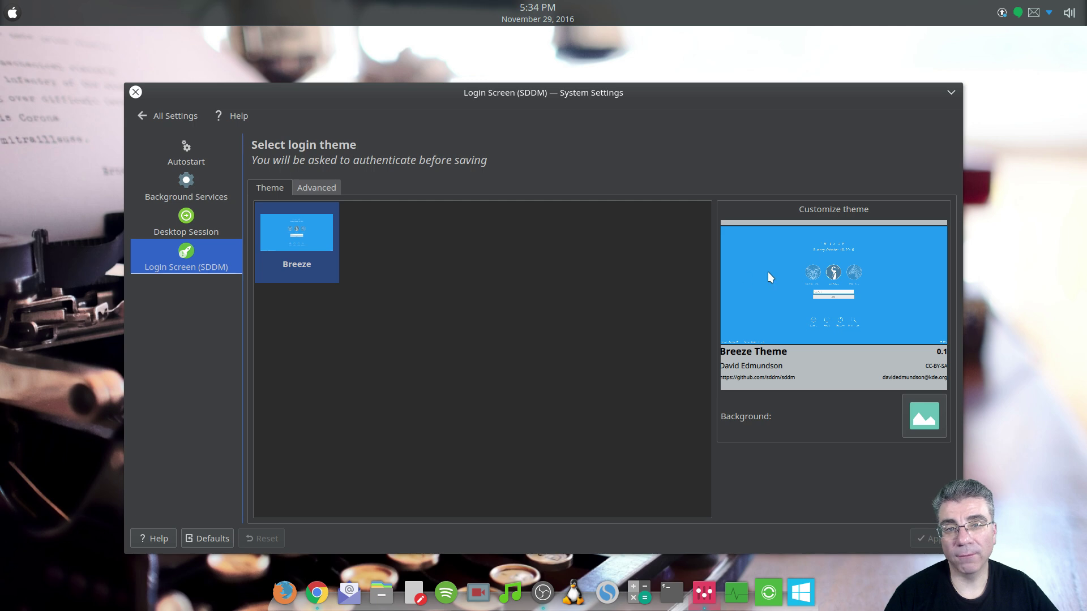
{"action": "left_click", "coordinate": [312, 240]}
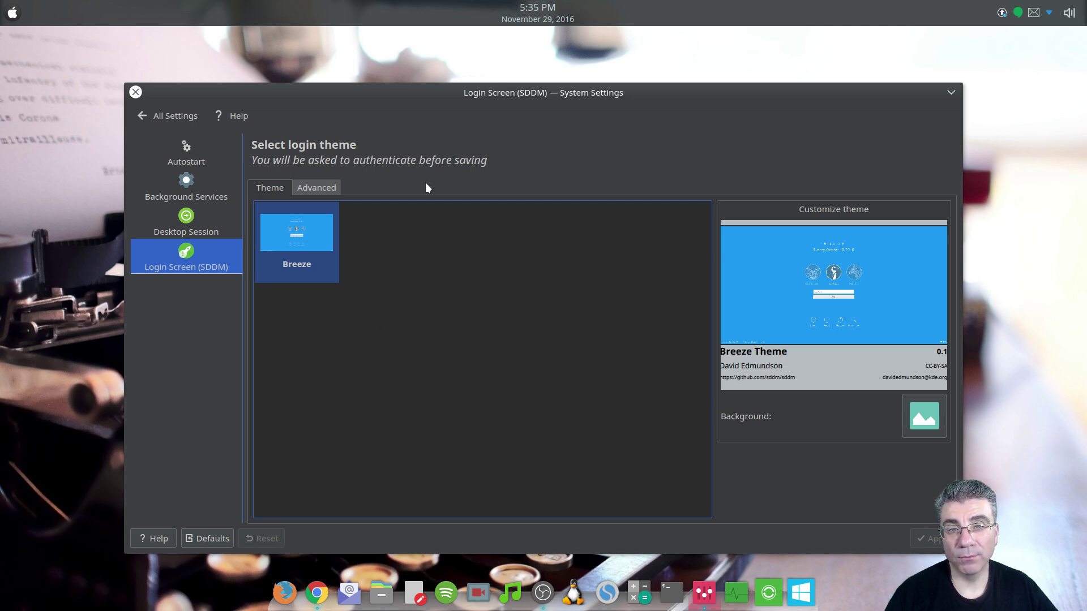
View the Advanced login screen options and check the cursor theme list, keeping Breeze Snow.
{"action": "left_click", "coordinate": [323, 191]}
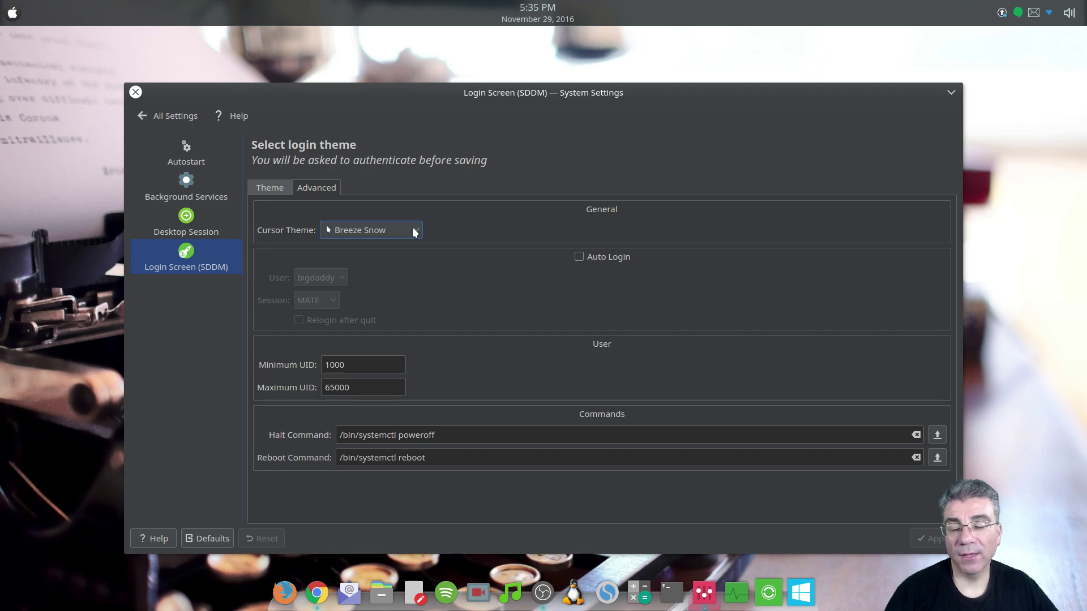
{"action": "left_click", "coordinate": [413, 232]}
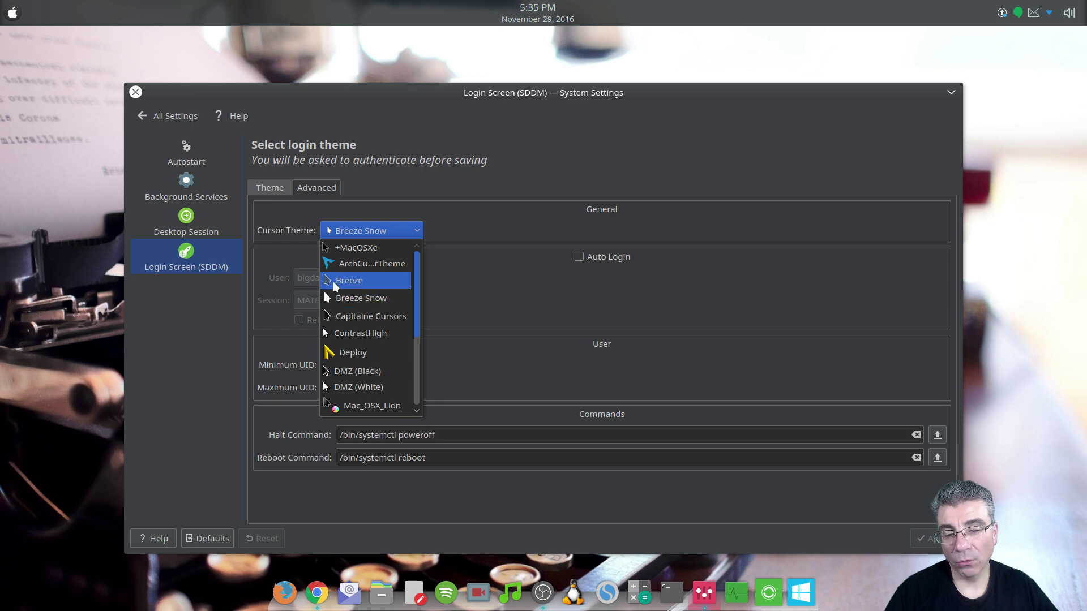
{"action": "left_click", "coordinate": [472, 193]}
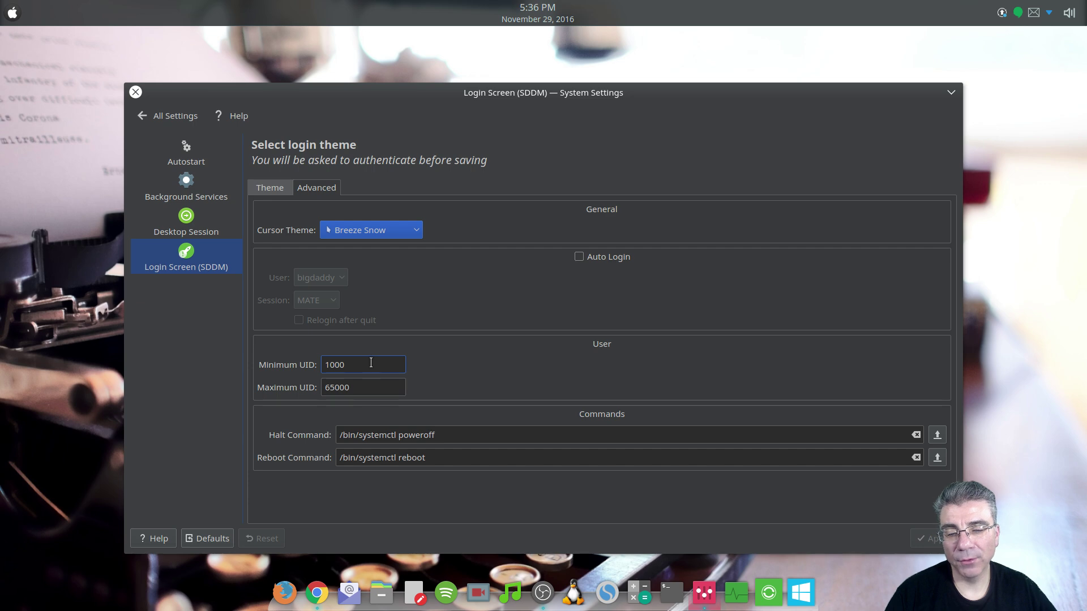
Inspect the maximum UID, minimum UID and reboot command fields without changes, then return to All Settings.
{"action": "left_click", "coordinate": [362, 389]}
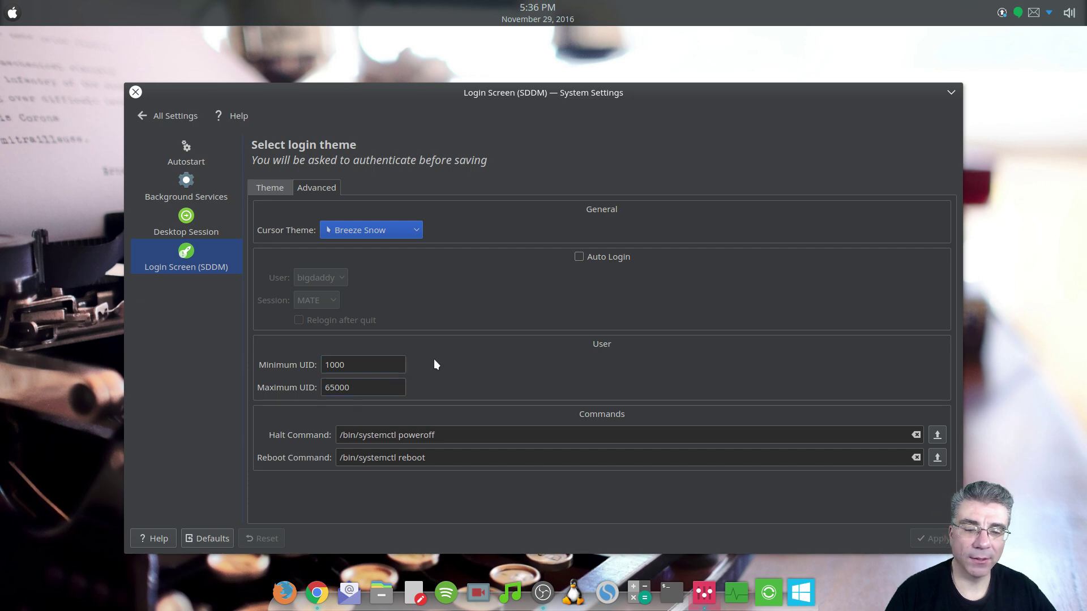
{"action": "left_click", "coordinate": [401, 364]}
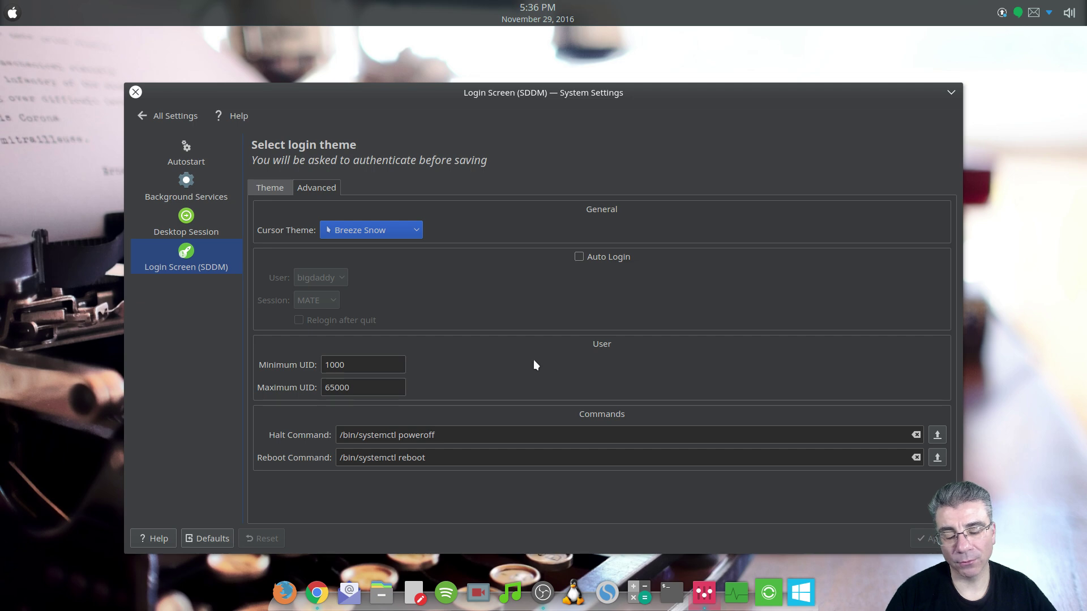
{"action": "left_click", "coordinate": [415, 454]}
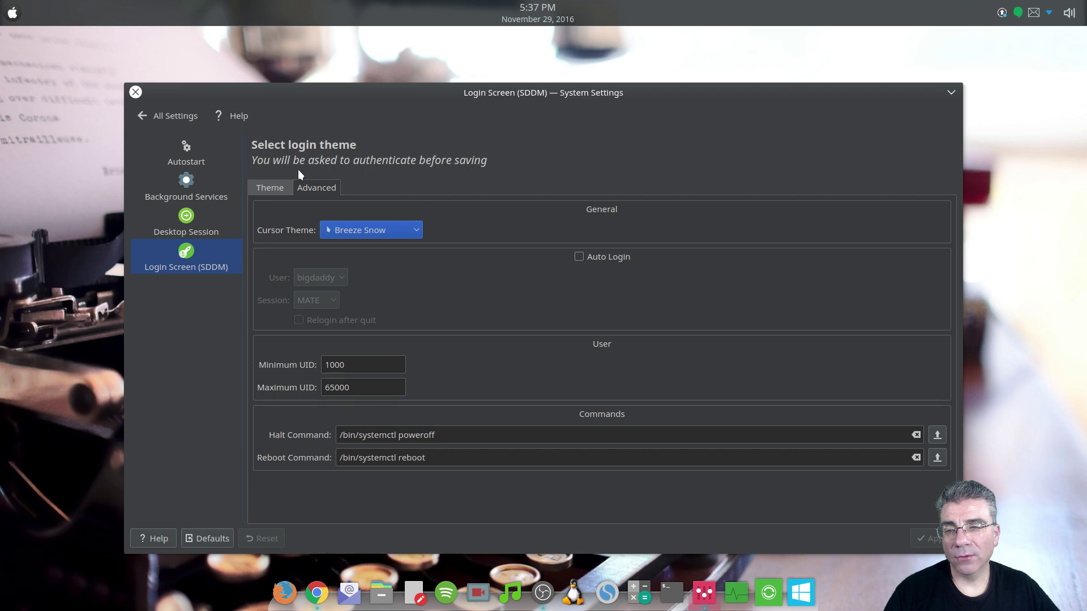
{"action": "left_click", "coordinate": [180, 119]}
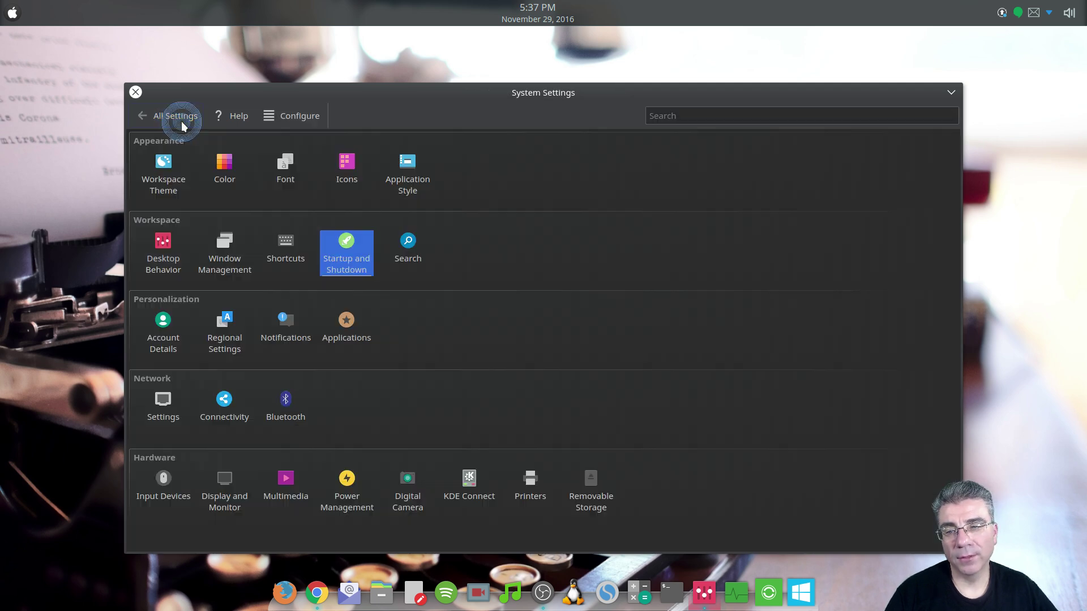
{"action": "mouse_move", "coordinate": [413, 256]}
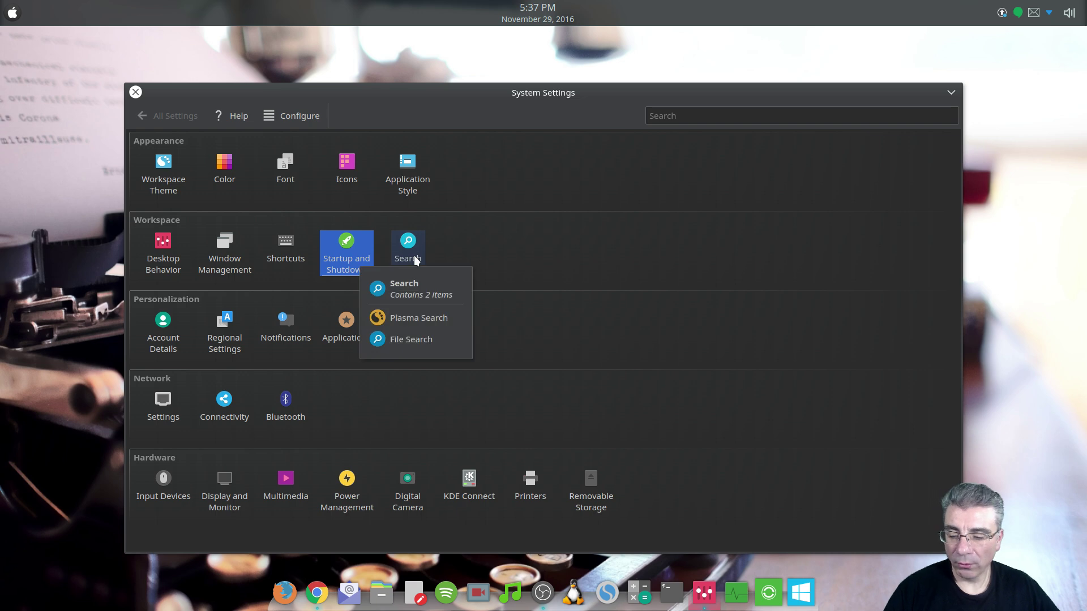